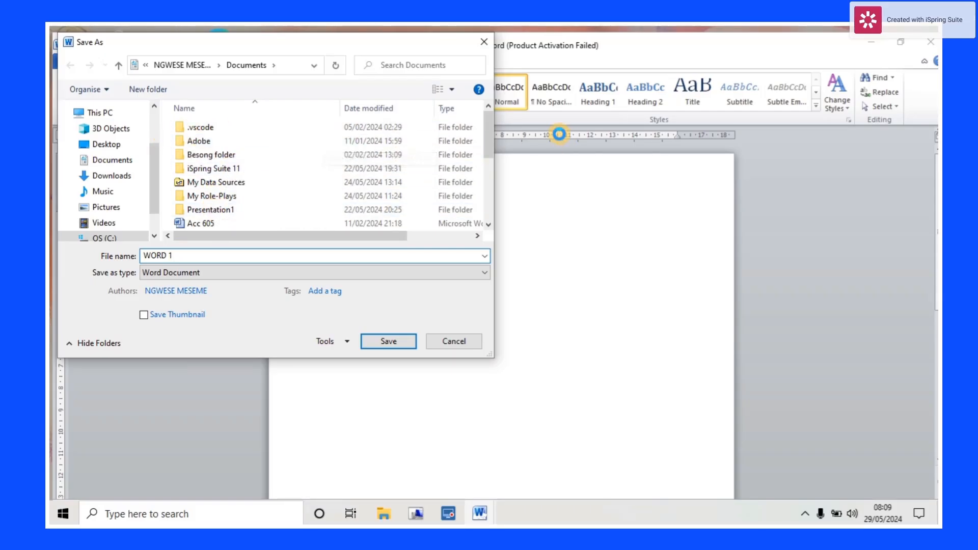
- Save the document as WORD 1 in the Desktop's MY FIRST WORD DOC folder, then minimize Word
mouse_move(490, 127)
mouse_down()
mouse_move(480, 148)
mouse_move(493, 202)
mouse_move(472, 119)
mouse_up()
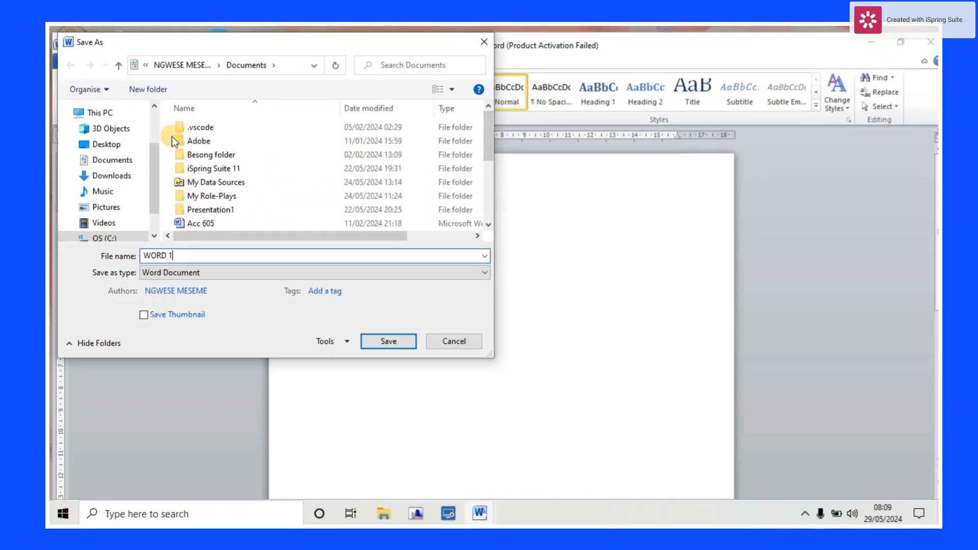
click(114, 114)
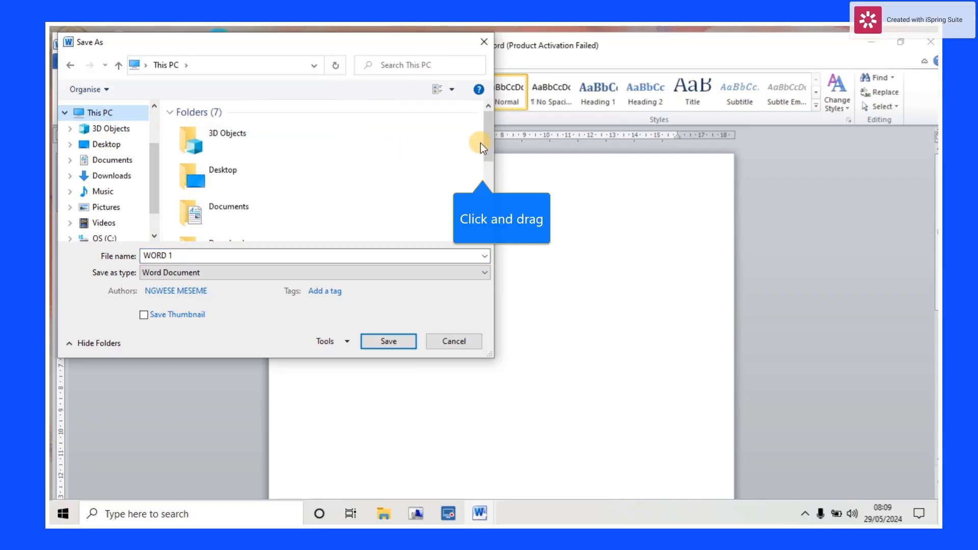
mouse_move(485, 144)
mouse_down()
mouse_move(497, 224)
mouse_move(487, 131)
mouse_up()
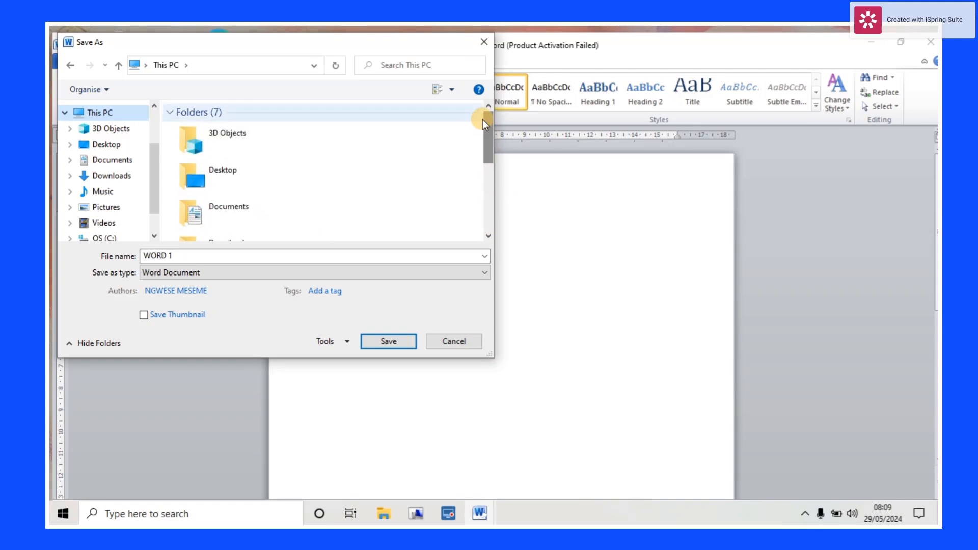
click(104, 144)
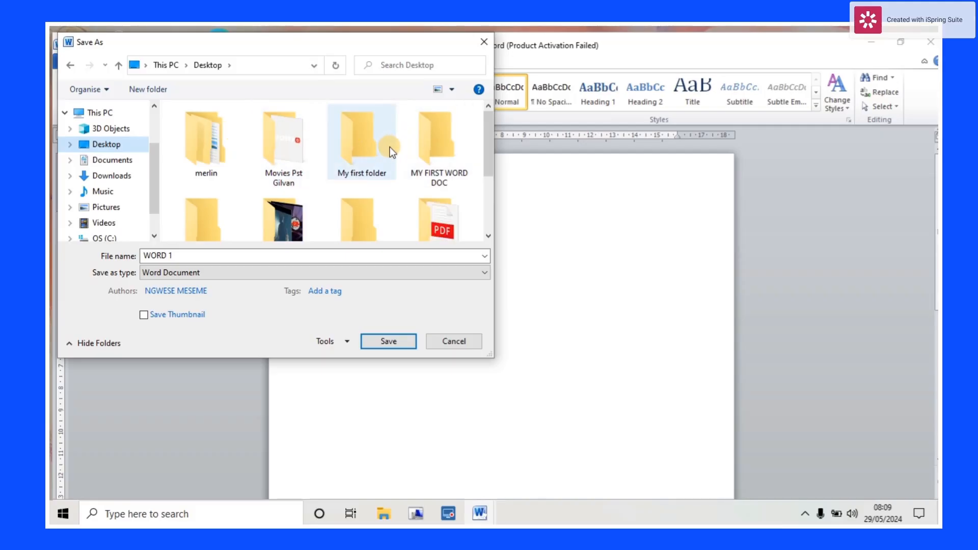
click(438, 149)
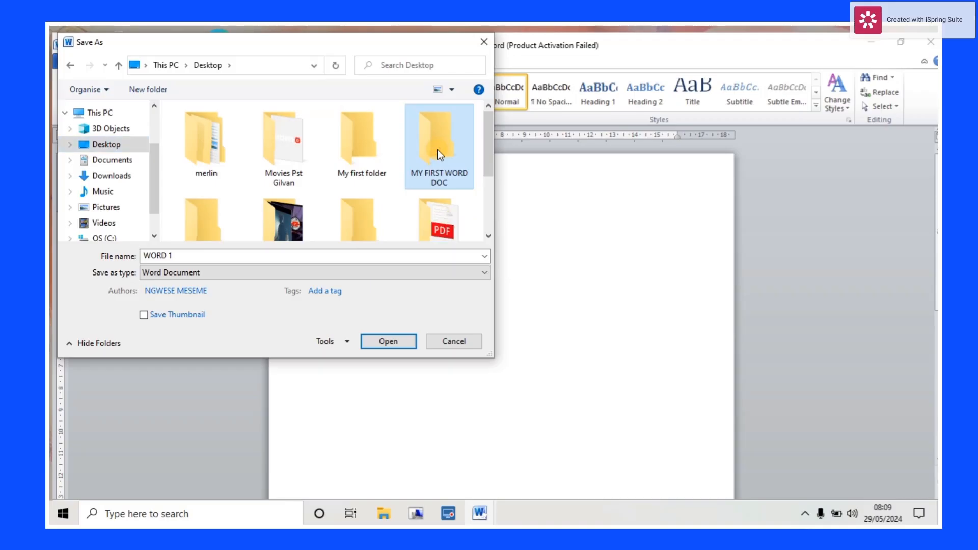
click(392, 340)
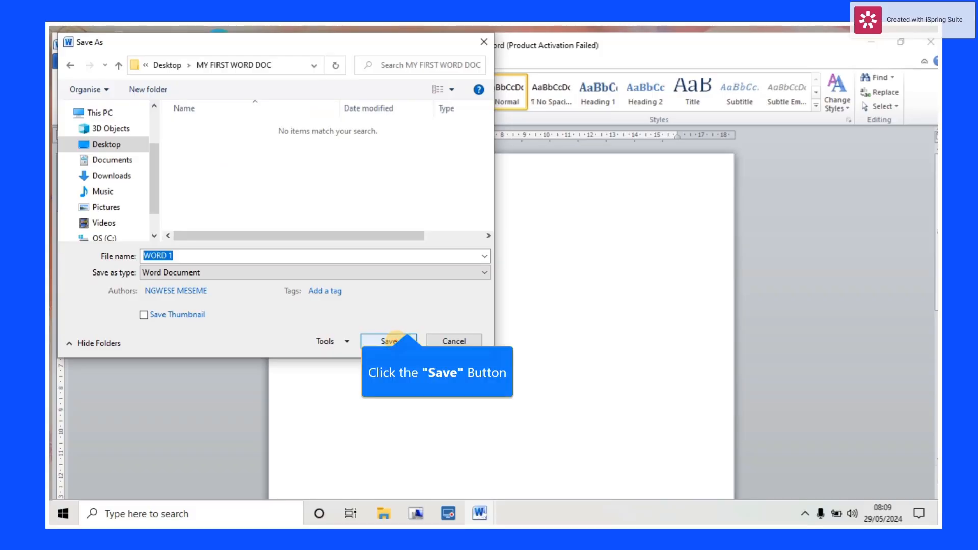
click(396, 341)
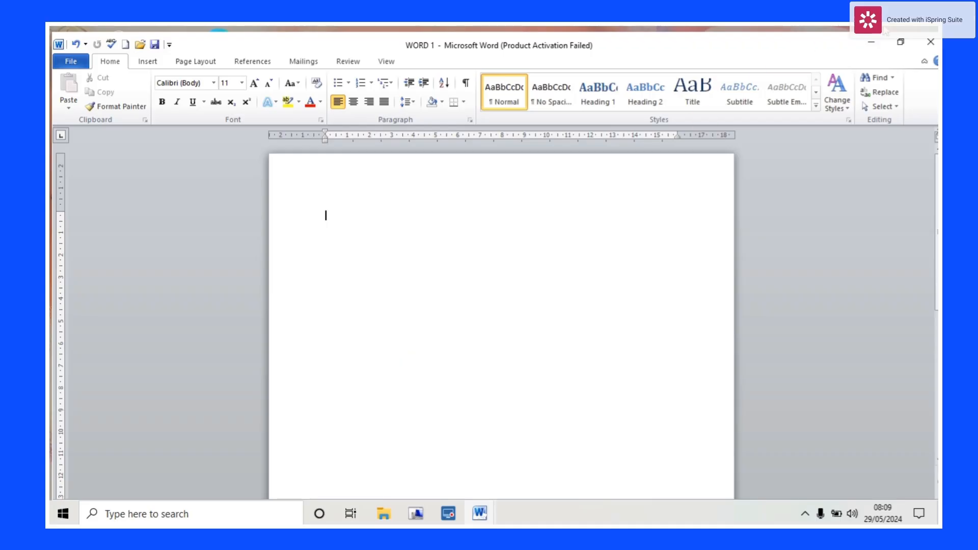
click(871, 41)
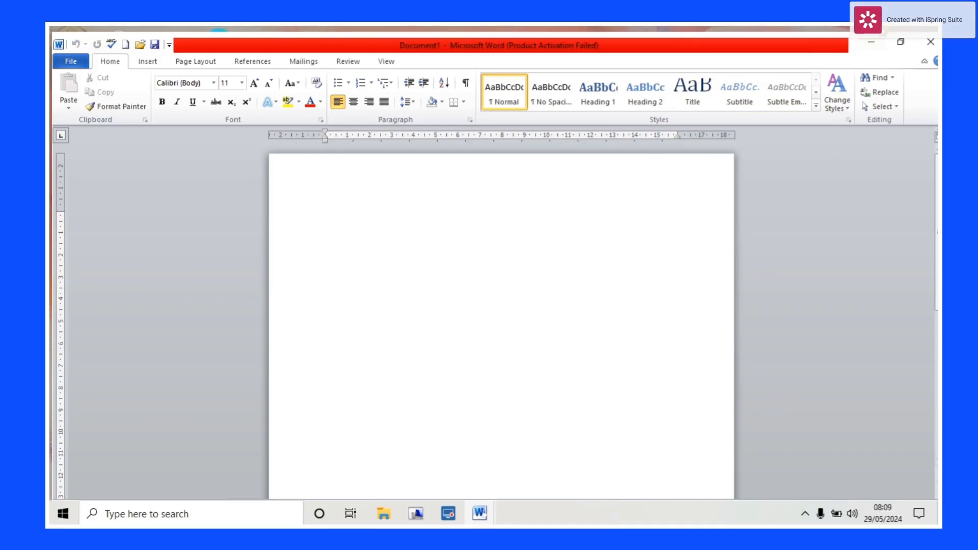
- Close the blank Word window, confirm WORD 1 is in MY FIRST WORD DOC, and return to WORD 1
click(926, 41)
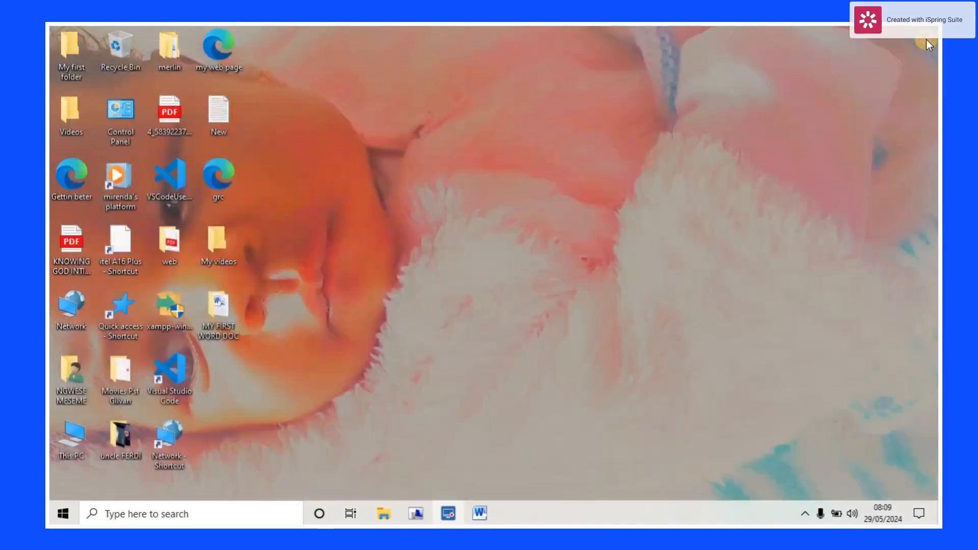
double_click(220, 312)
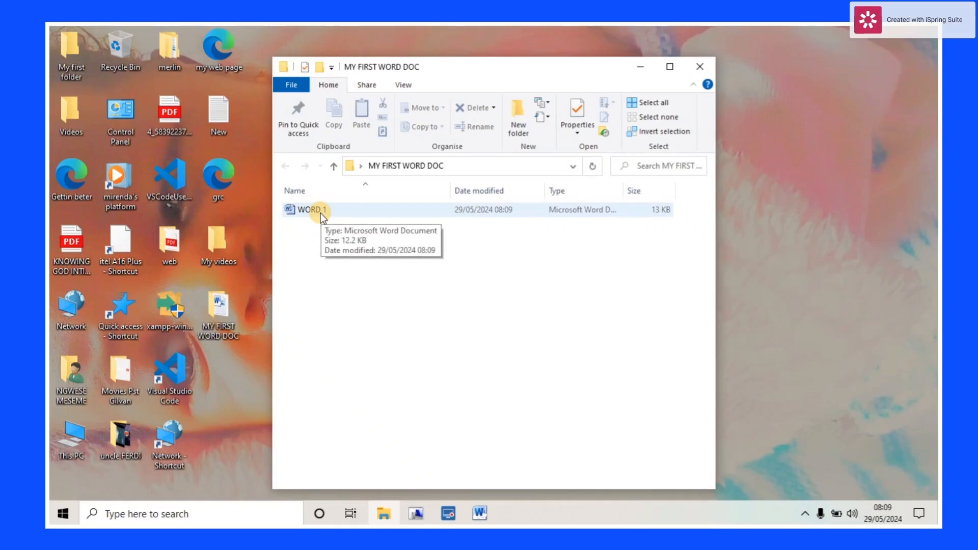
click(697, 67)
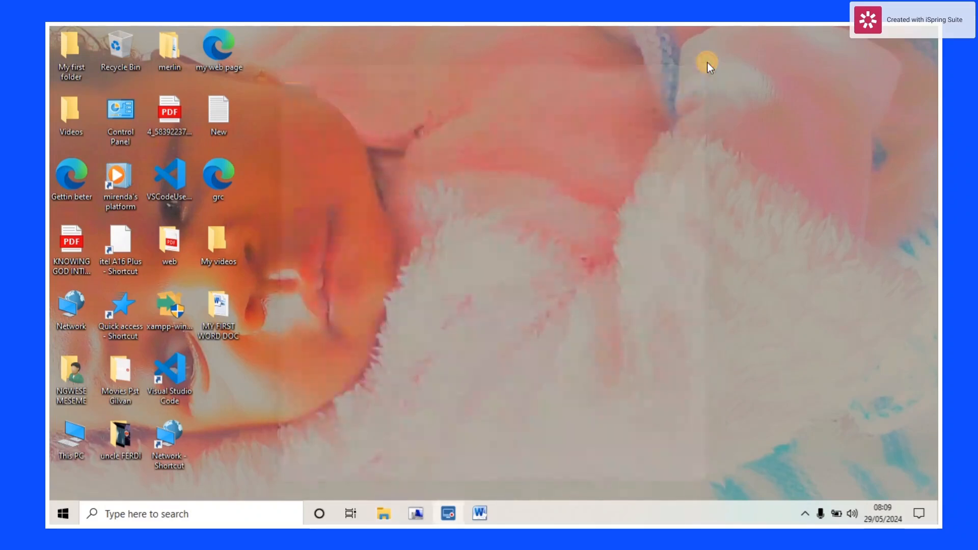
click(480, 513)
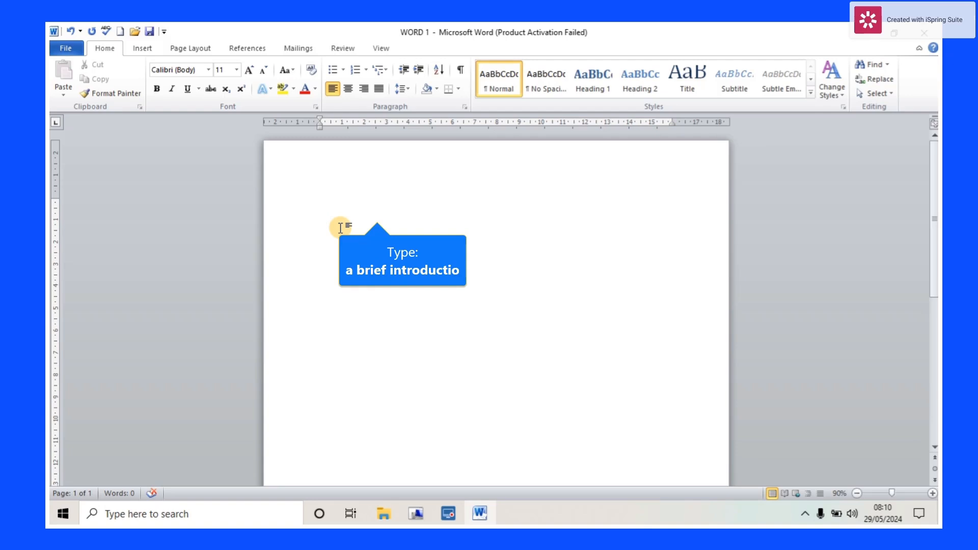
text(A bri)
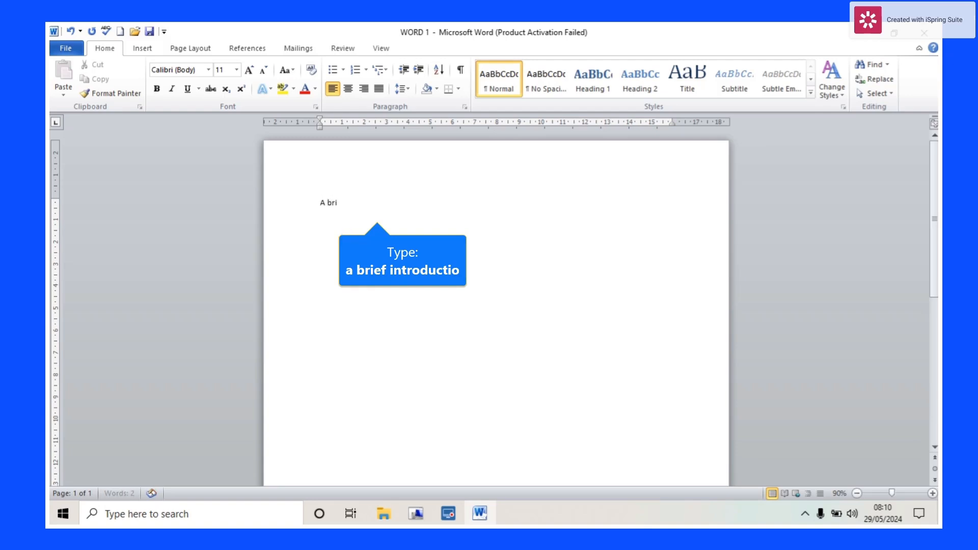
text(ef introductio)
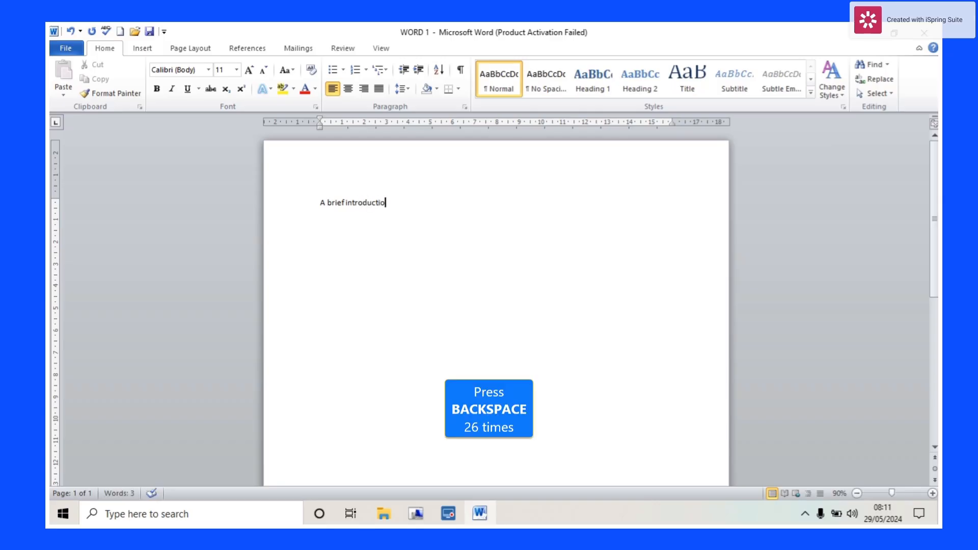
key(BackSpace)
key(BackSpace)
key(BackSpace)
key(BackSpace)
key(BackSpace)
key(BackSpace)
key(BackSpace)
key(BackSpace)
key(BackSpace)
key(BackSpace)
key(BackSpace)
key(BackSpace)
key(BackSpace)
key(BackSpace)
key(BackSpace)
key(BackSpace)
key(BackSpace)
key(BackSpace)
key(BackSpace)
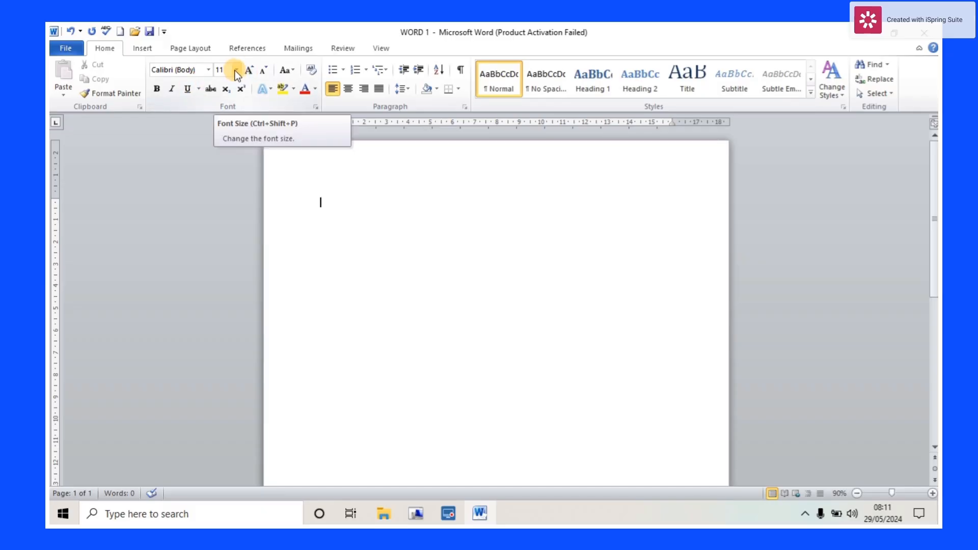
- Set the font size to 14, keeping Calibri after an abandoned attempt to switch to Times New Roman
click(209, 71)
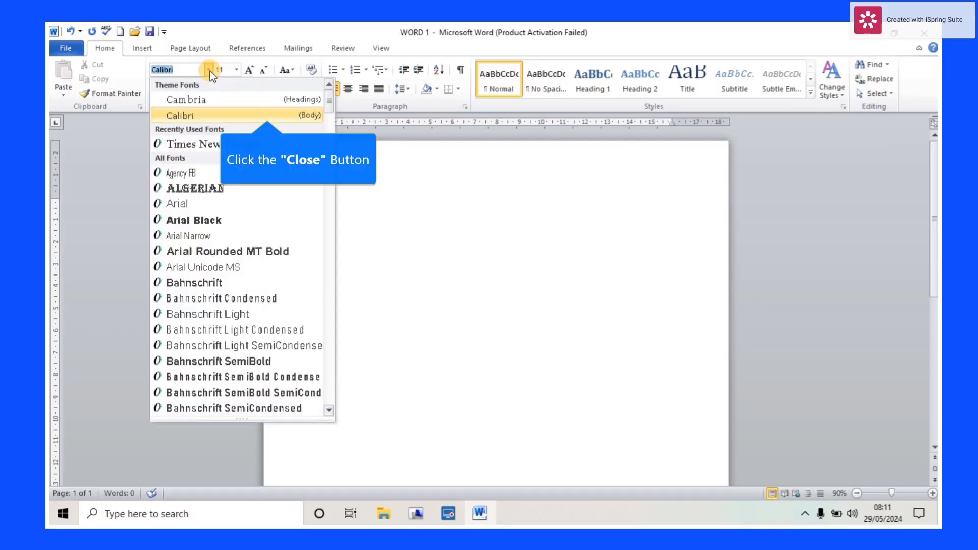
click(210, 71)
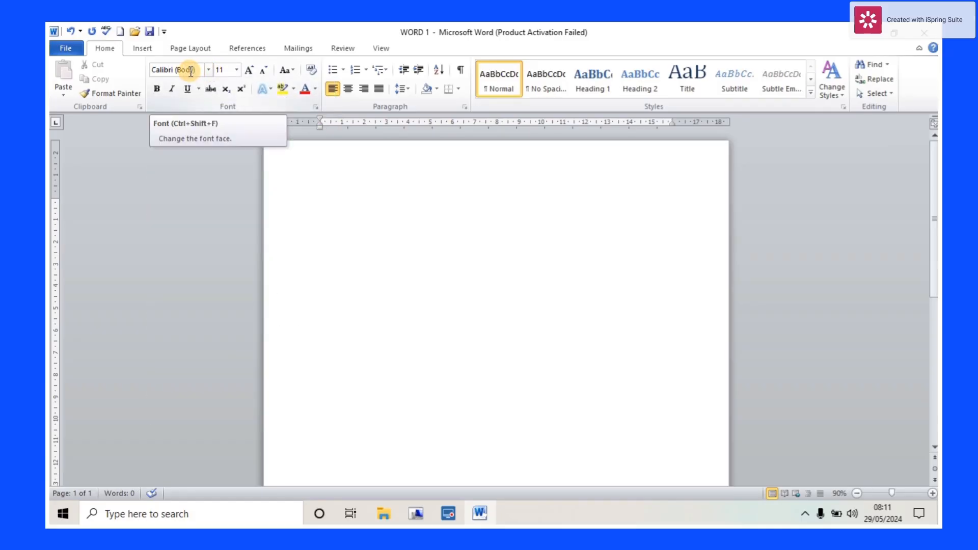
click(194, 70)
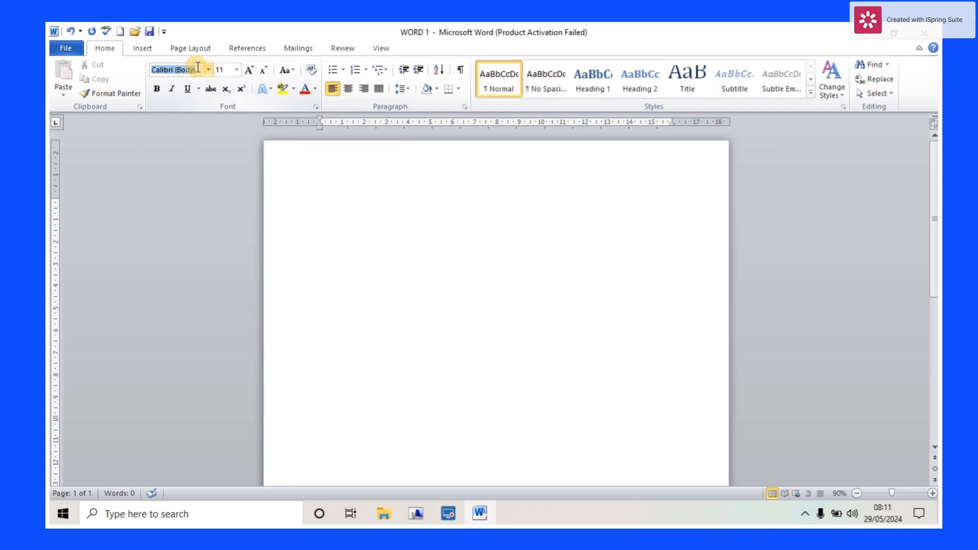
key(BackSpace)
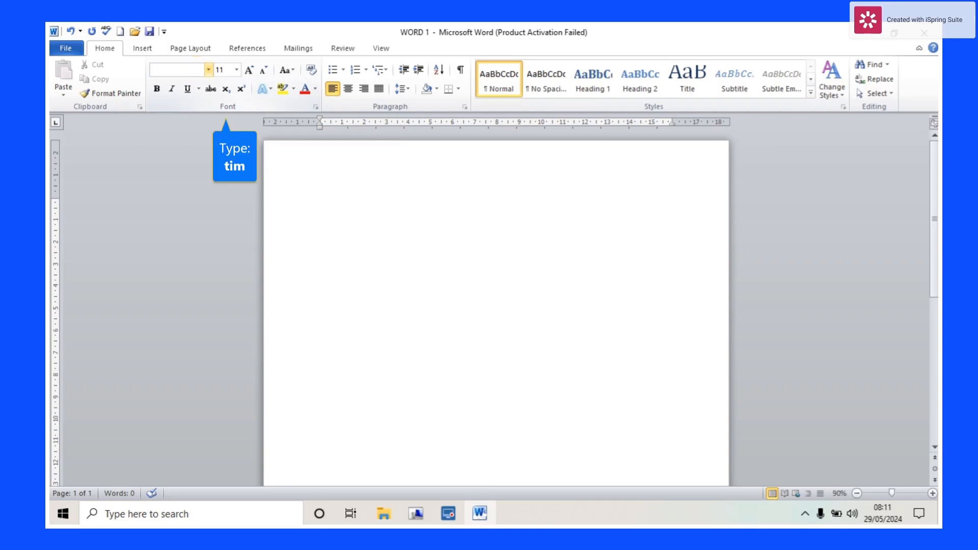
text(tim)
text(imes New Rom)
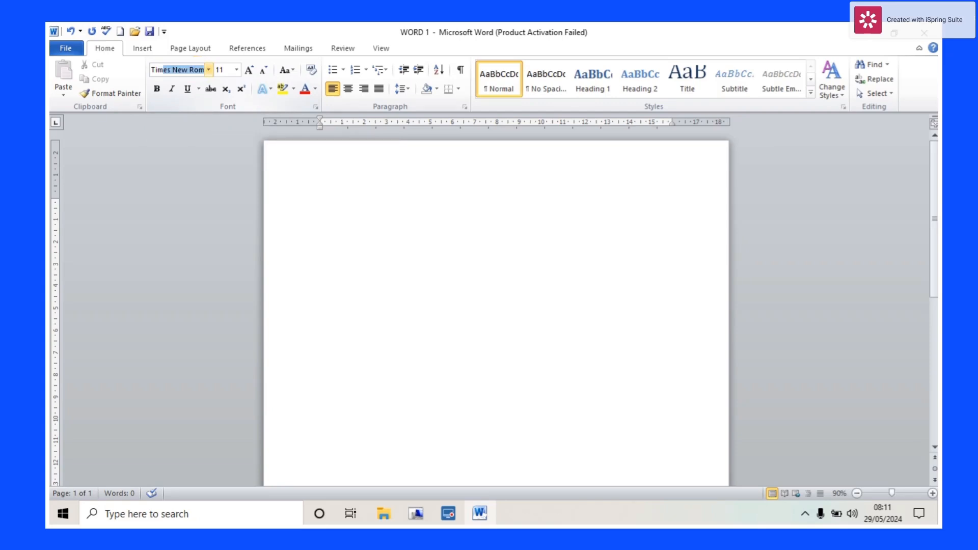
click(211, 71)
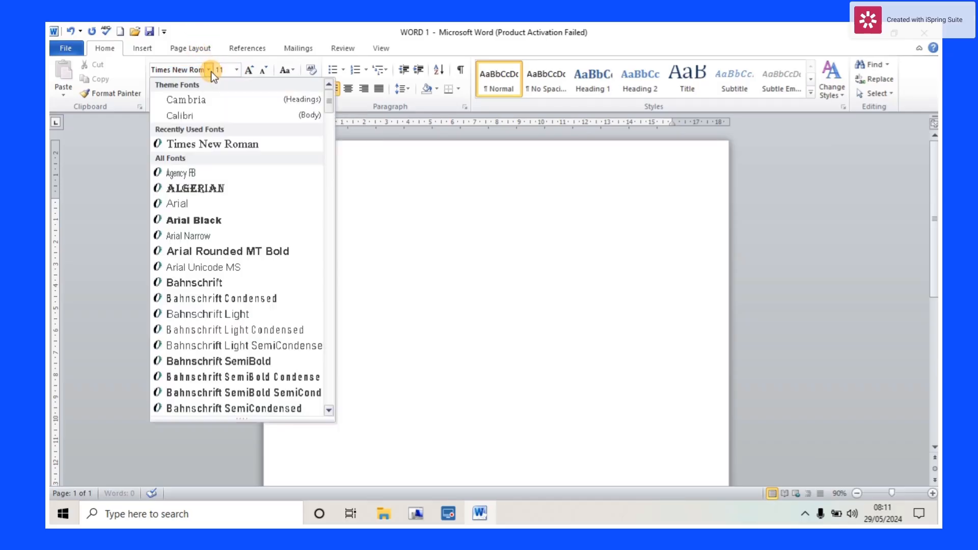
click(211, 72)
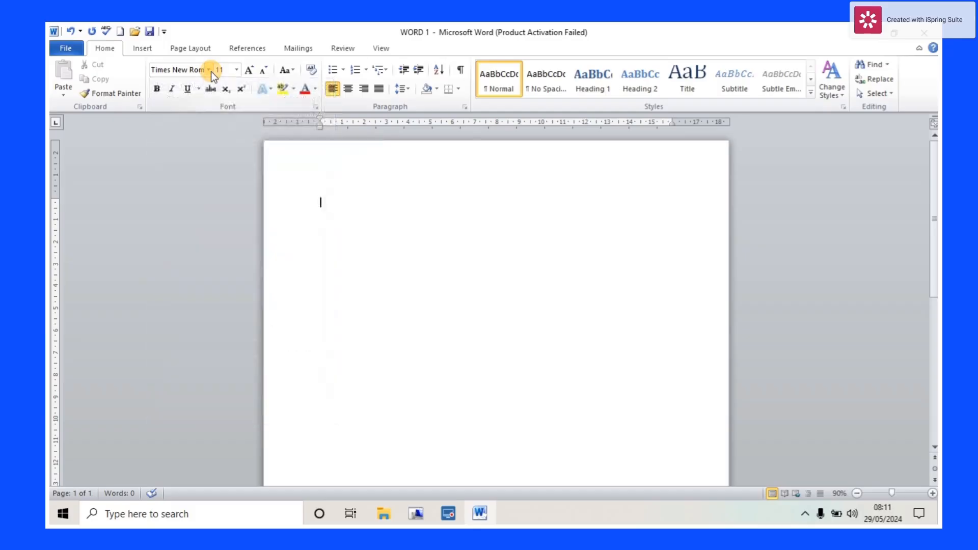
click(237, 71)
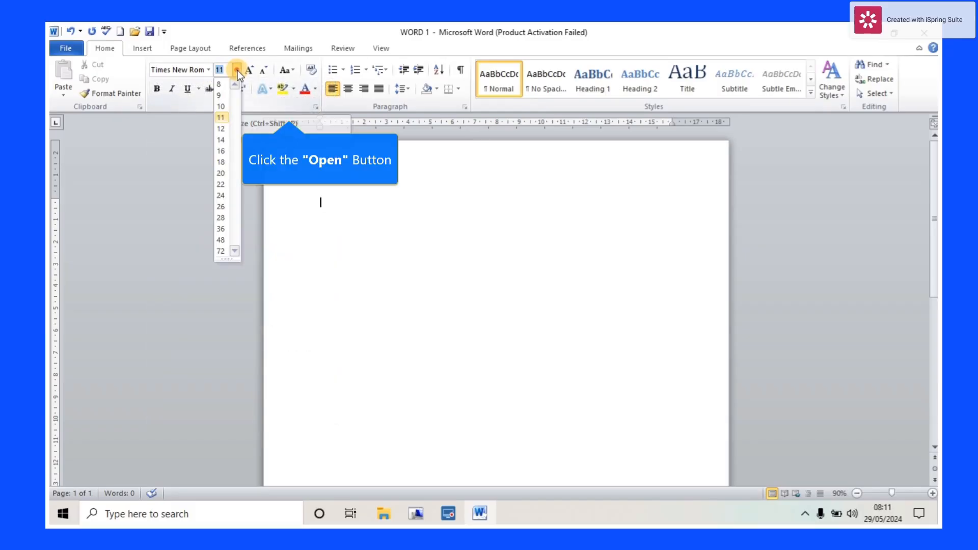
click(220, 139)
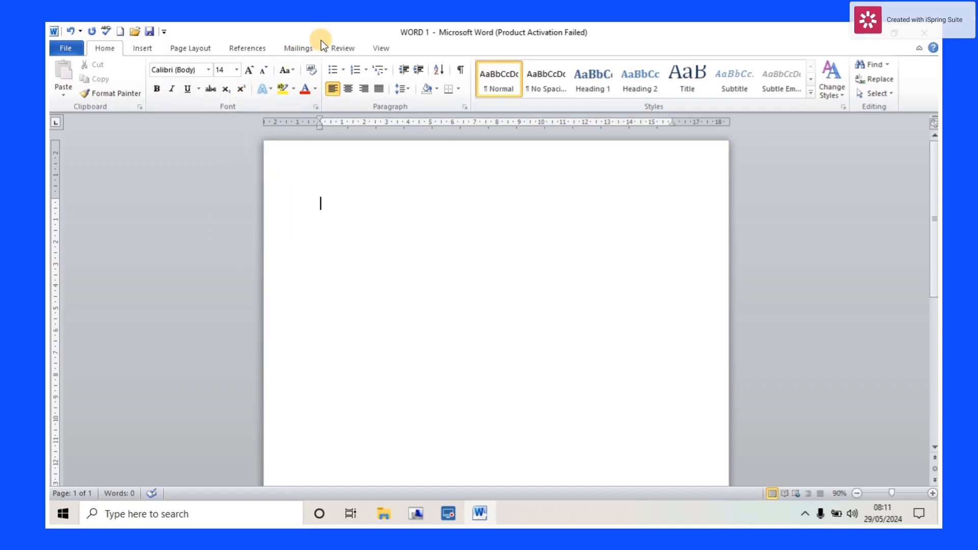
click(410, 89)
- Type the heading 'A brief introction about mysef' at the top of the page
text(An)
key(BackSpace)
key(BackSpace)
text(brief)
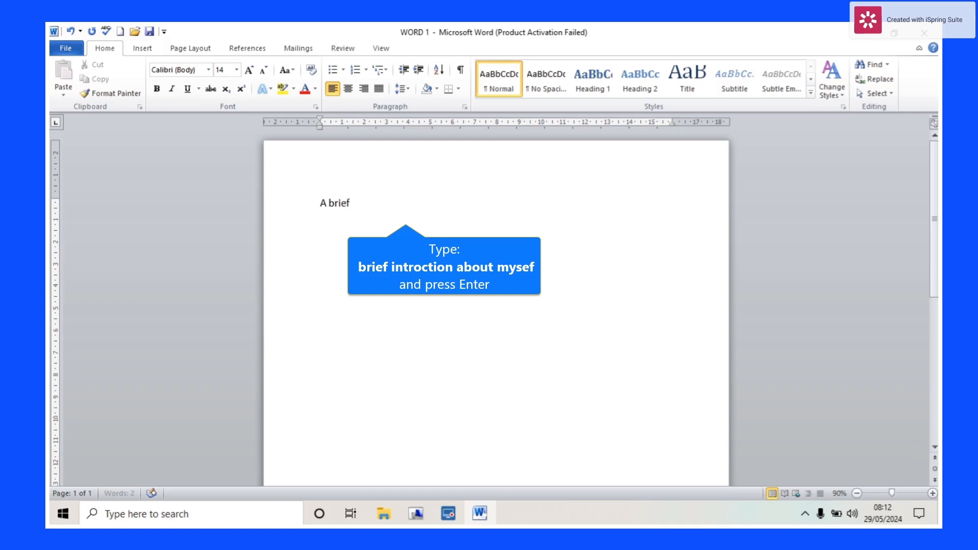
text( introc)
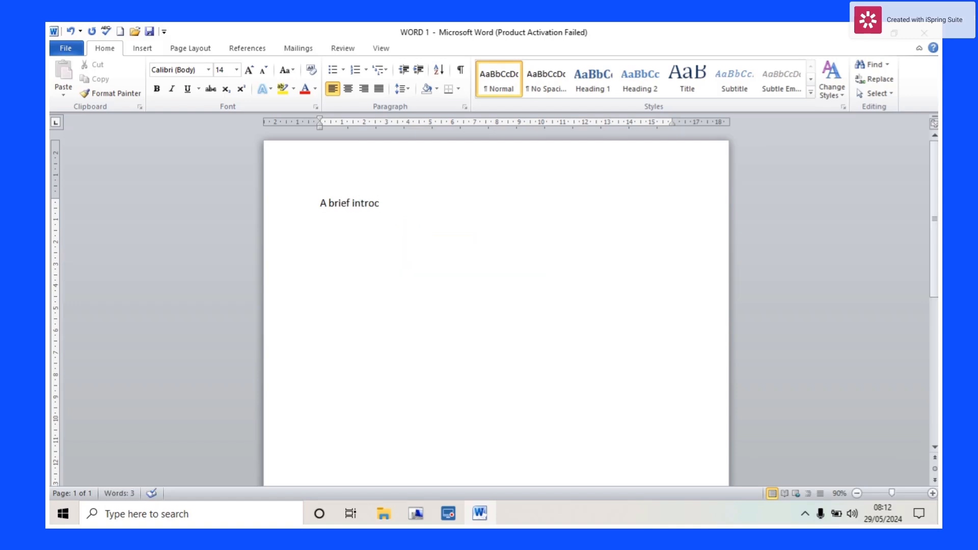
text(tion about)
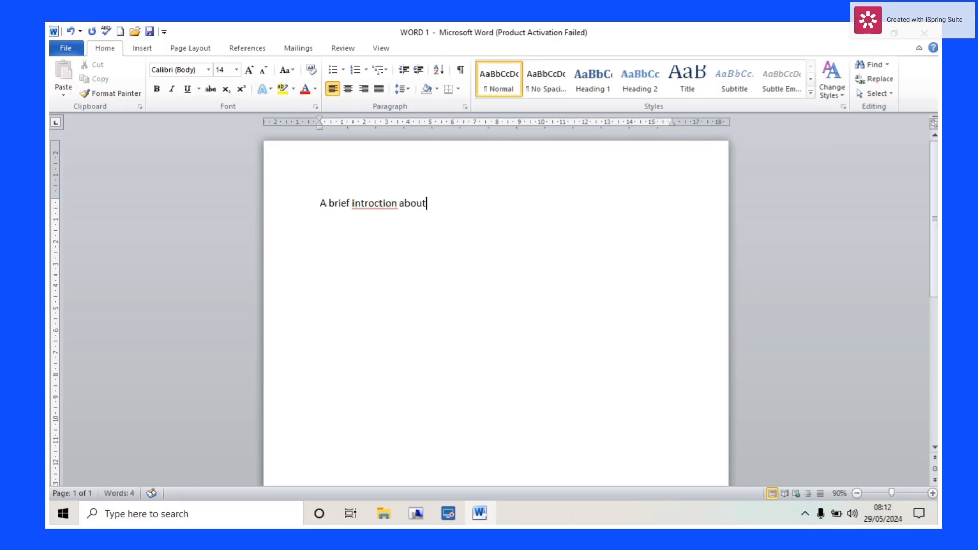
text( mysef)
- On a new line, write the writer's name and 'i live in buea southwest region of cazmeroon.'
key(Return)
text(m)
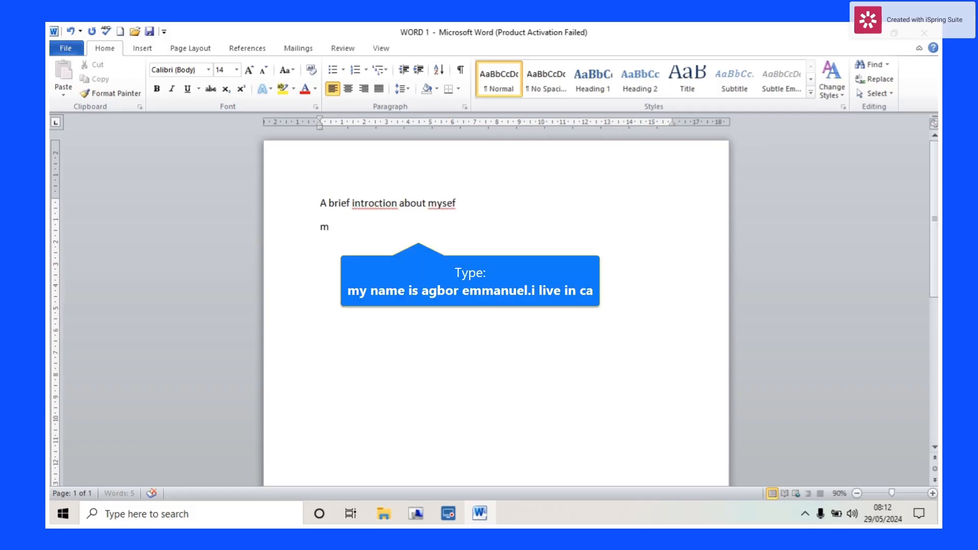
text(y name)
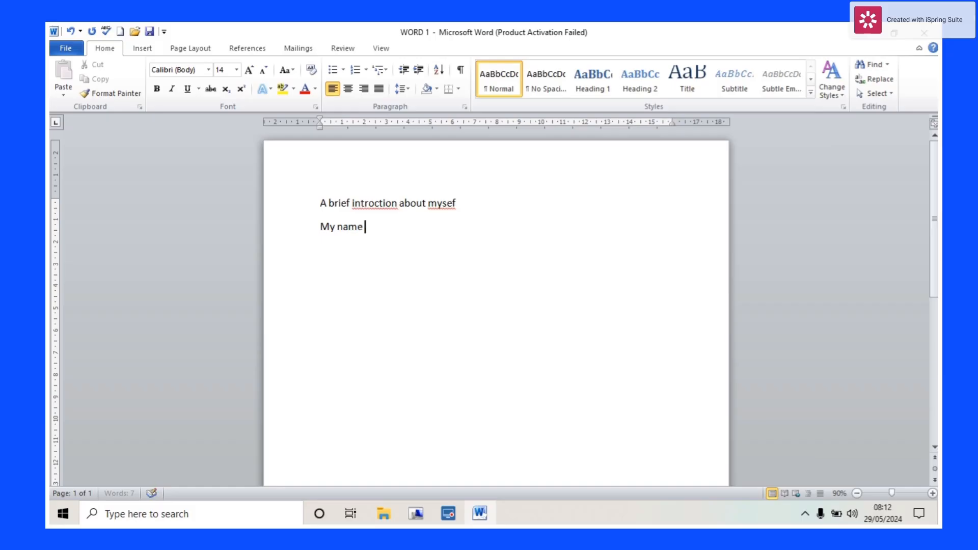
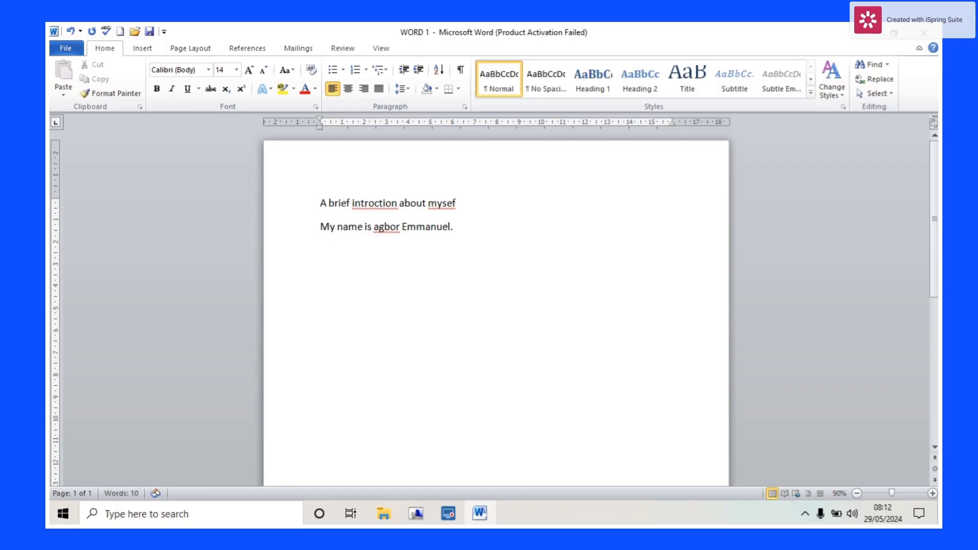
text(i Iive in ca)
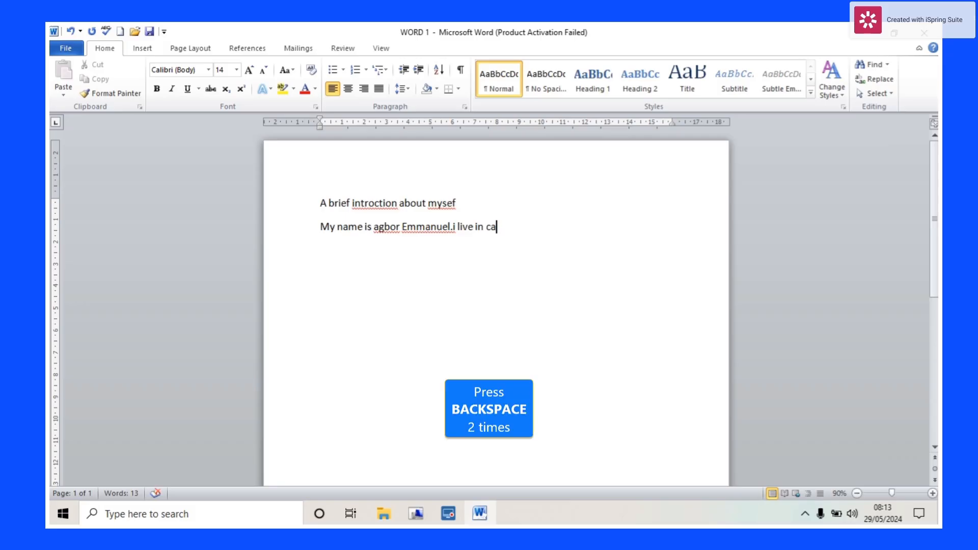
key(BackSpace)
key(BackSpace)
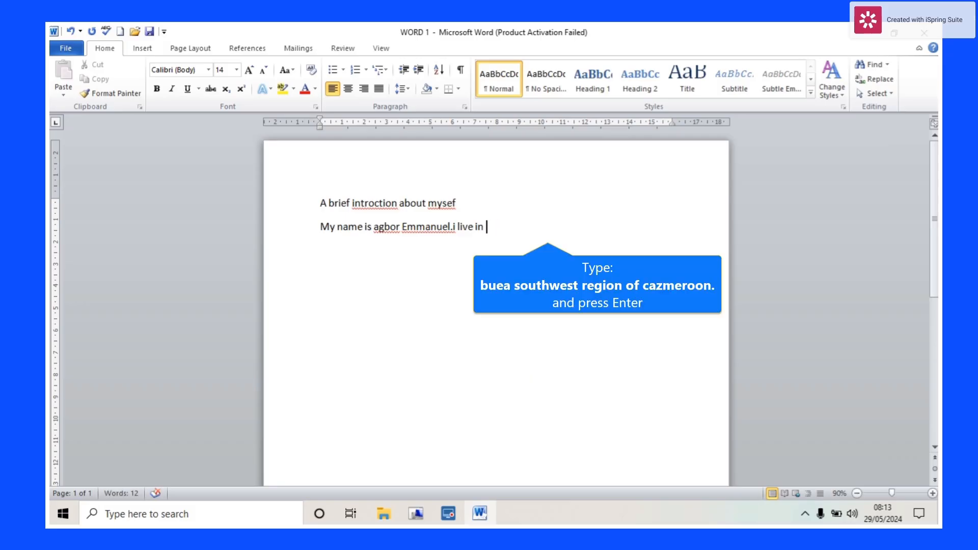
text(buea southw)
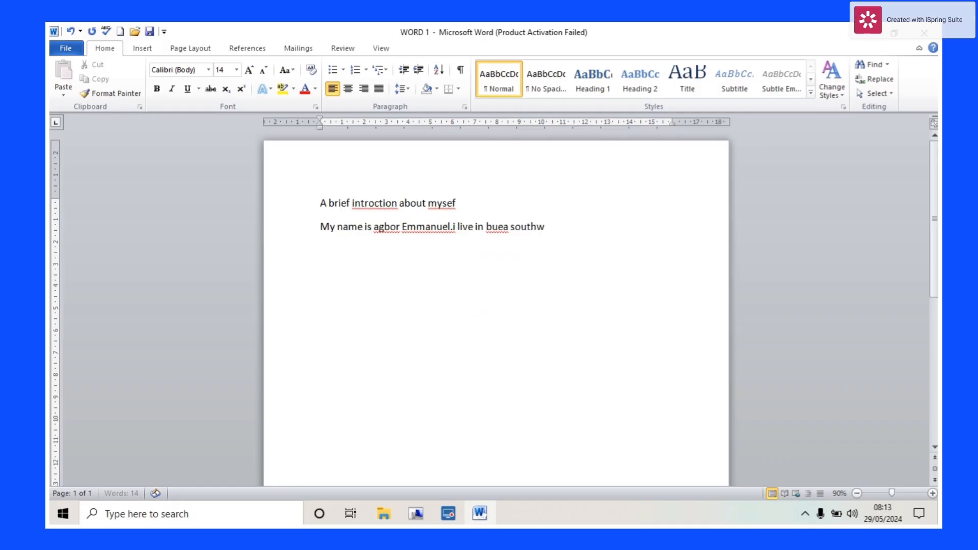
text(est region of cazmeroon.)
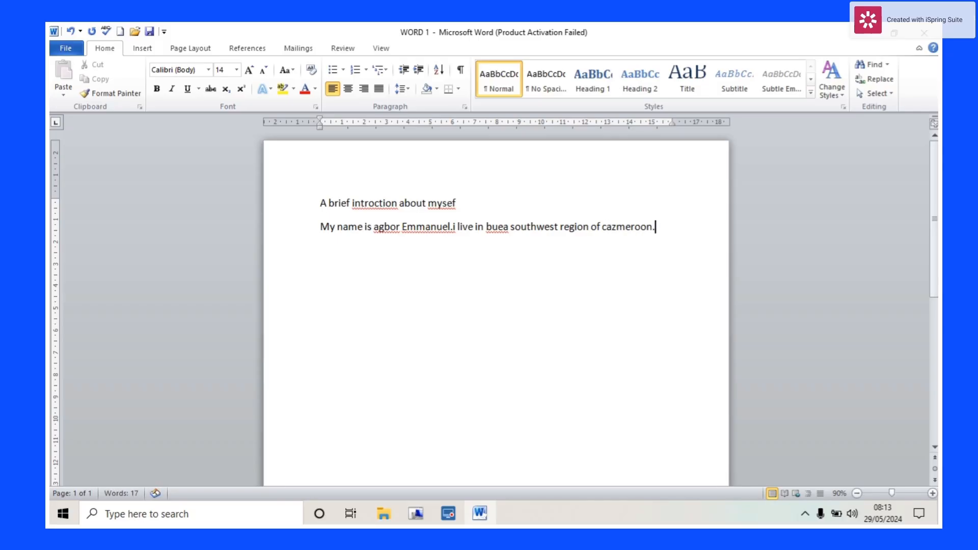
- Add the line 'im a male with age 29.' and start a fresh line after it
key(Return)
text(i)
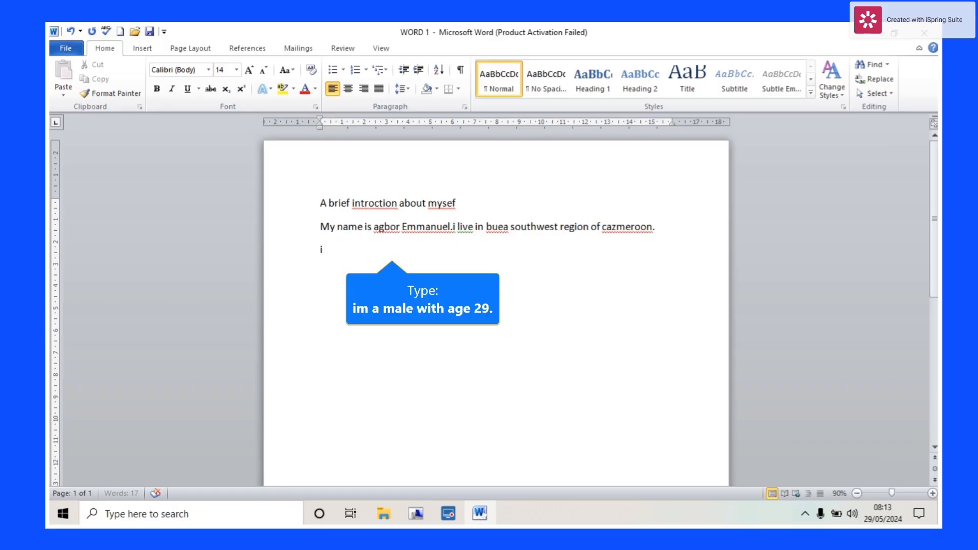
text(m)
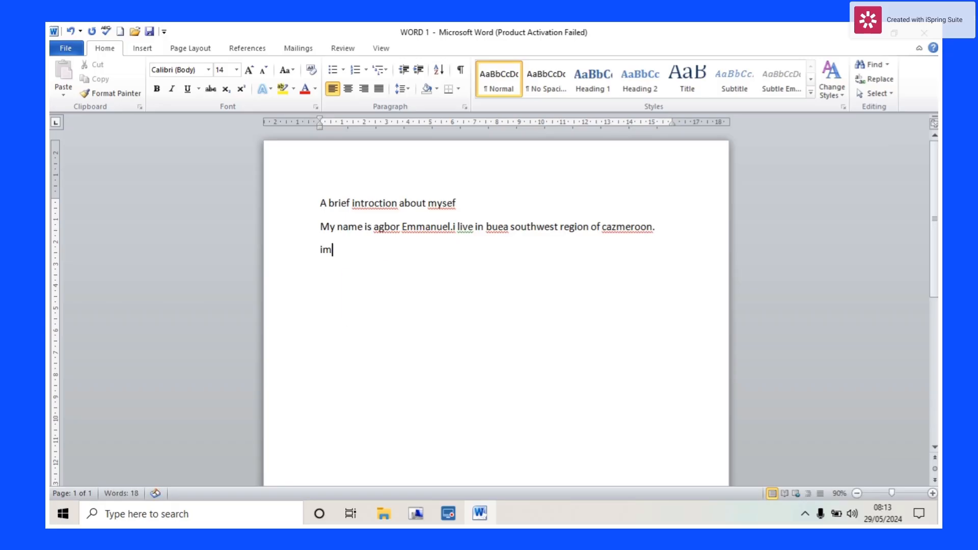
text( a male with age 2)
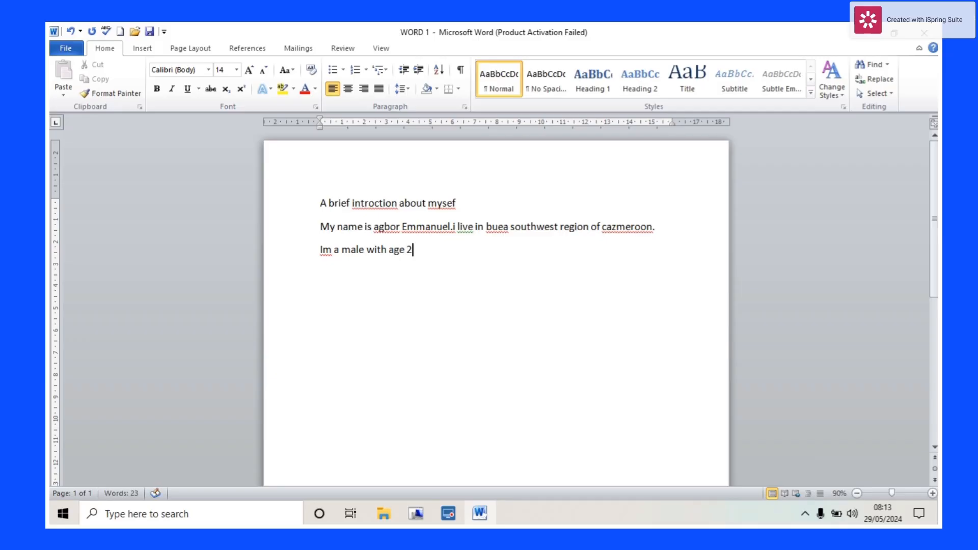
text(9.)
click(429, 247)
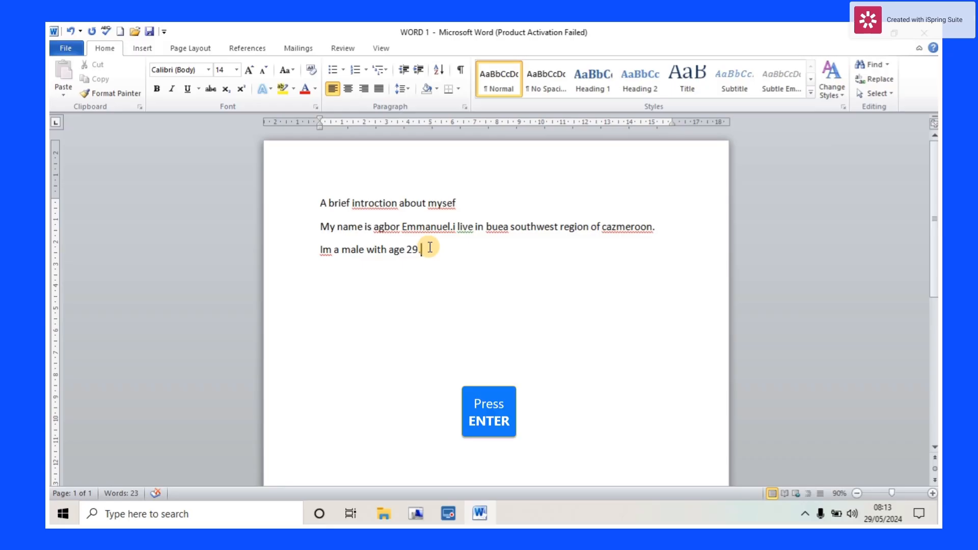
key(Return)
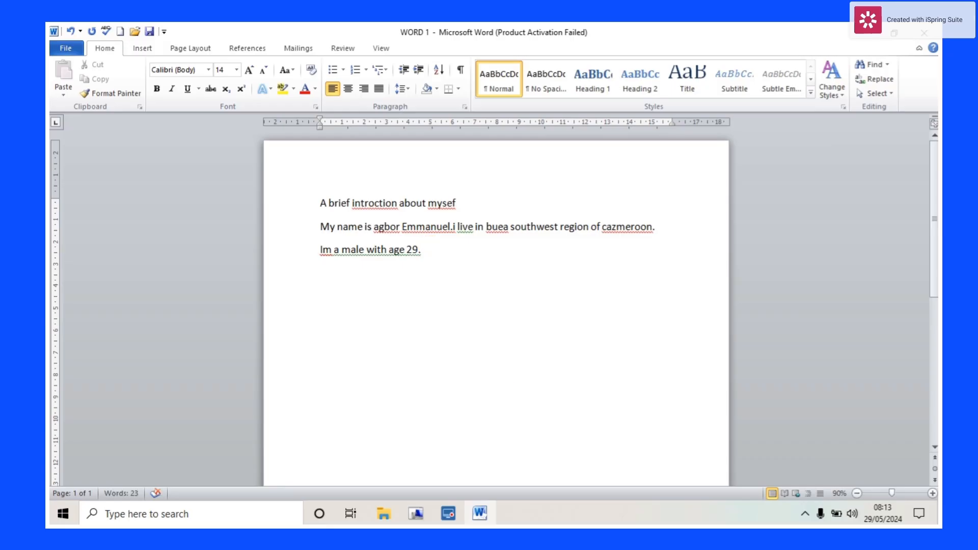
- Add a 'who am i' line and a paragraph about helping people, ending 'have the following skill set'
text(who am i)
key(Return)
text(i)
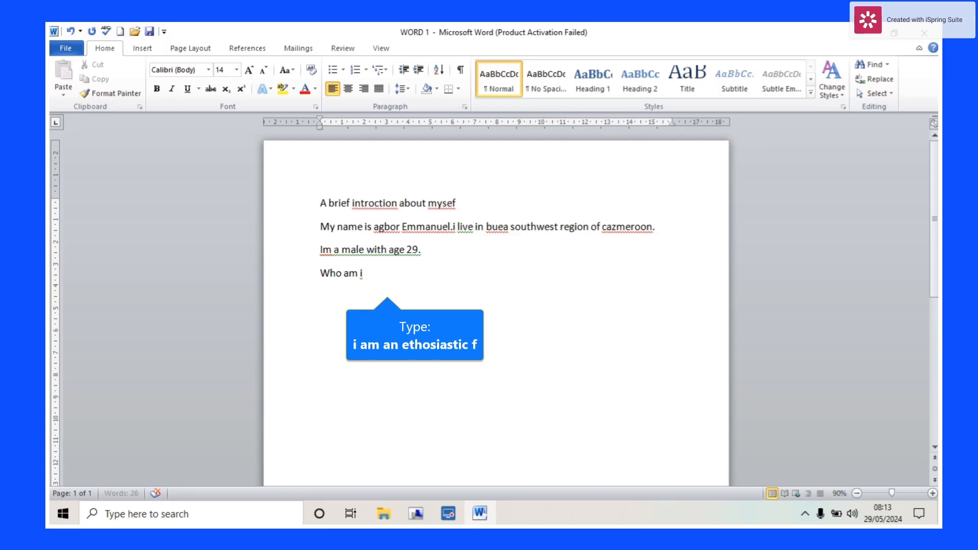
text( am an e)
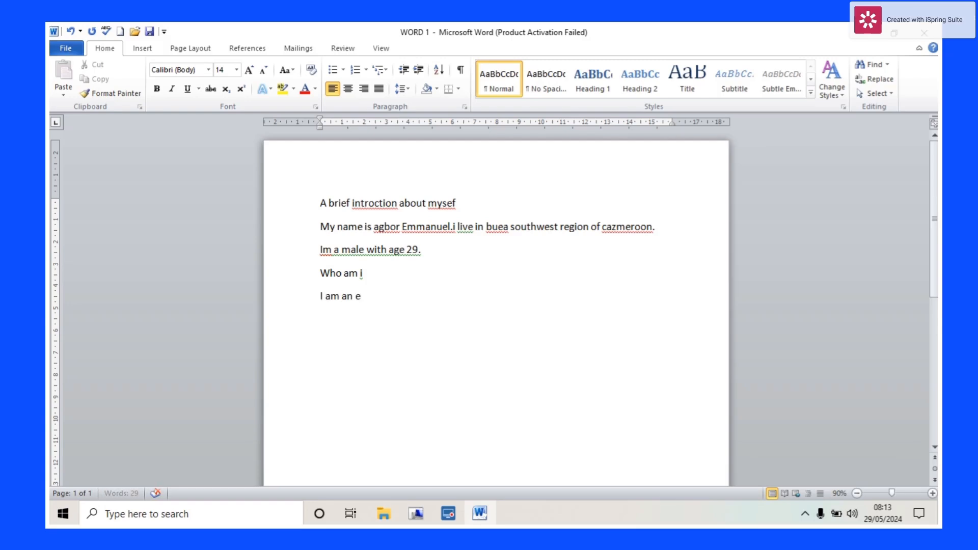
text(thosiastic)
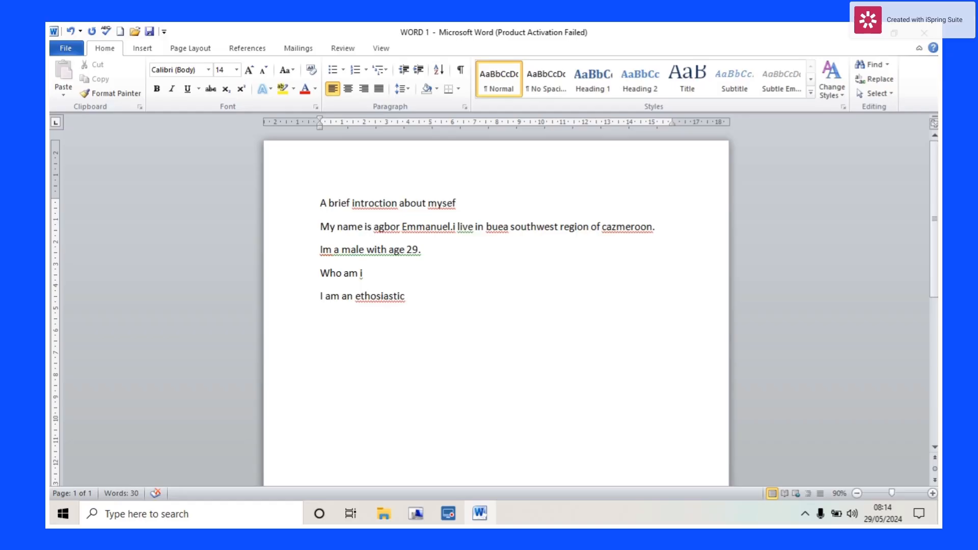
text( f)
key(BackSpace)
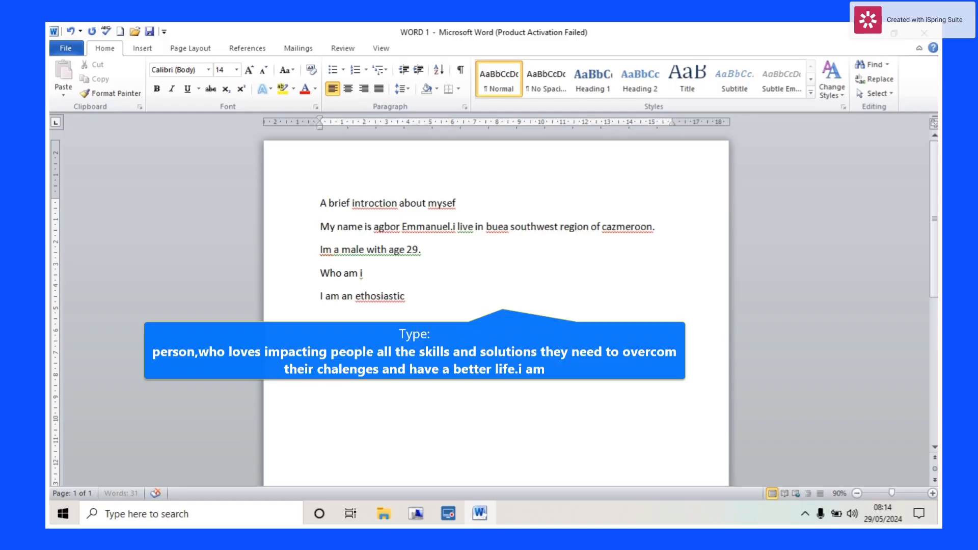
text(person,w)
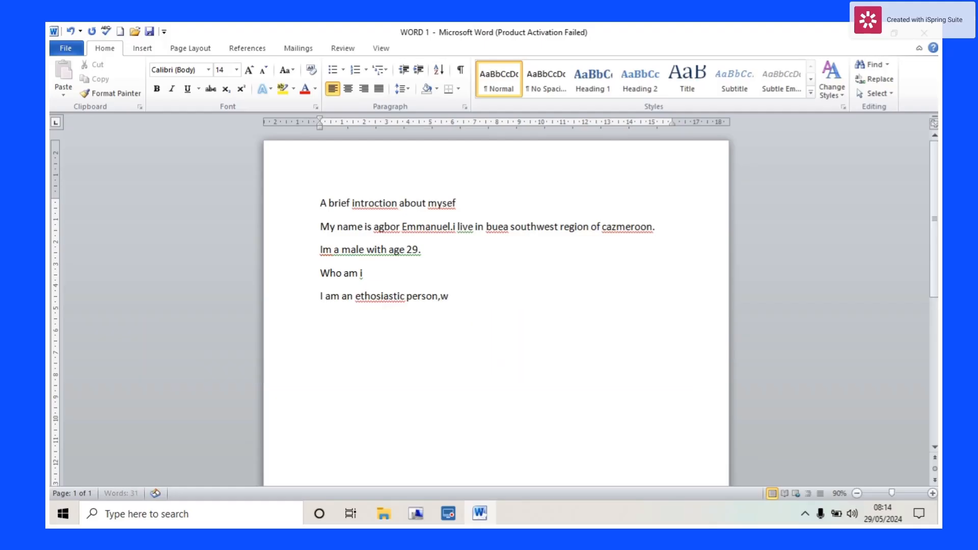
text(ho Ioves imp)
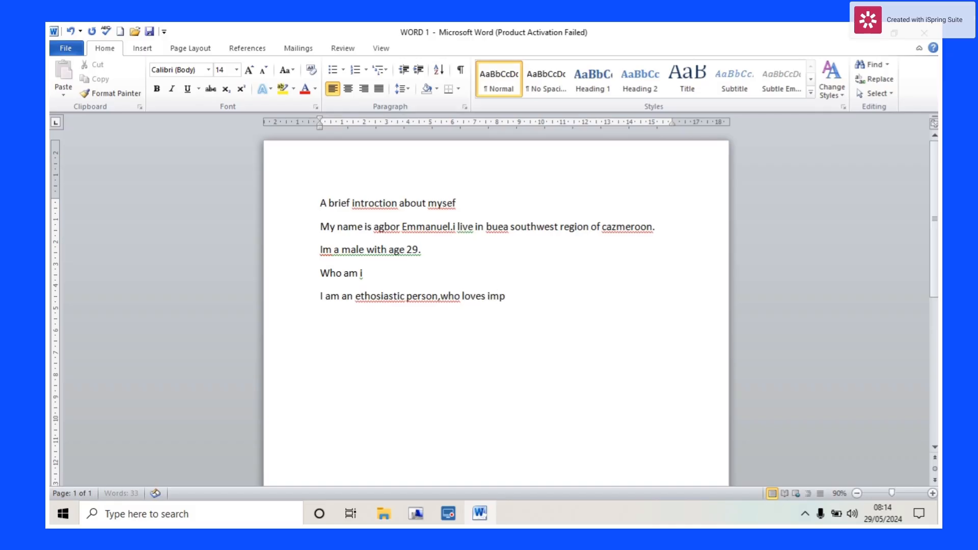
text(acting people all the skil)
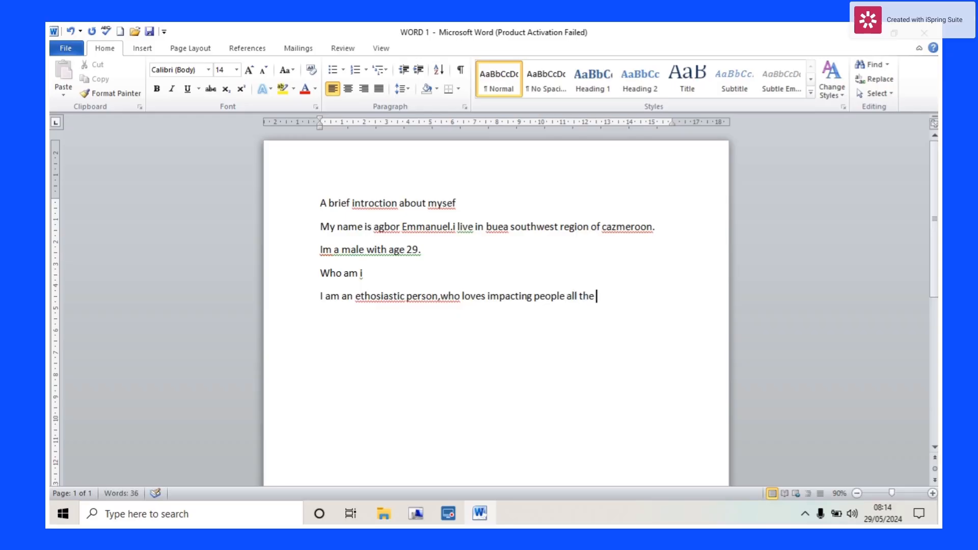
text(ls and)
text( solutions)
text( they need)
text( to)
text( ove)
text(c)
text(om)
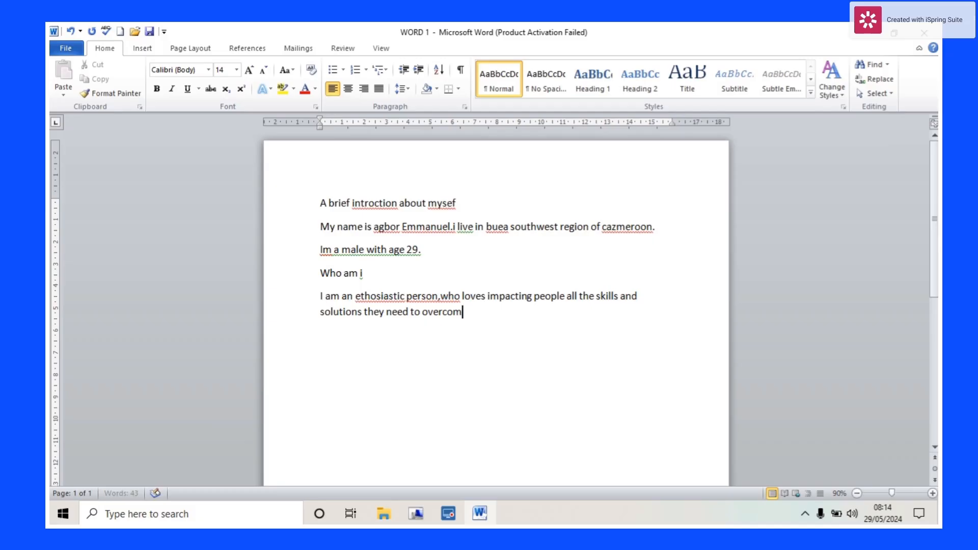
text(e their chalenges and have a better li)
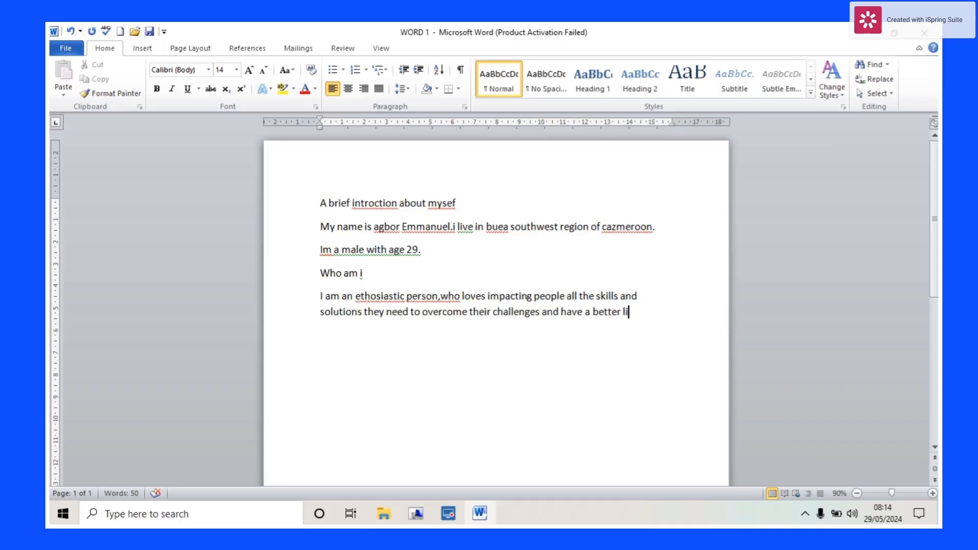
text(fe.i am)
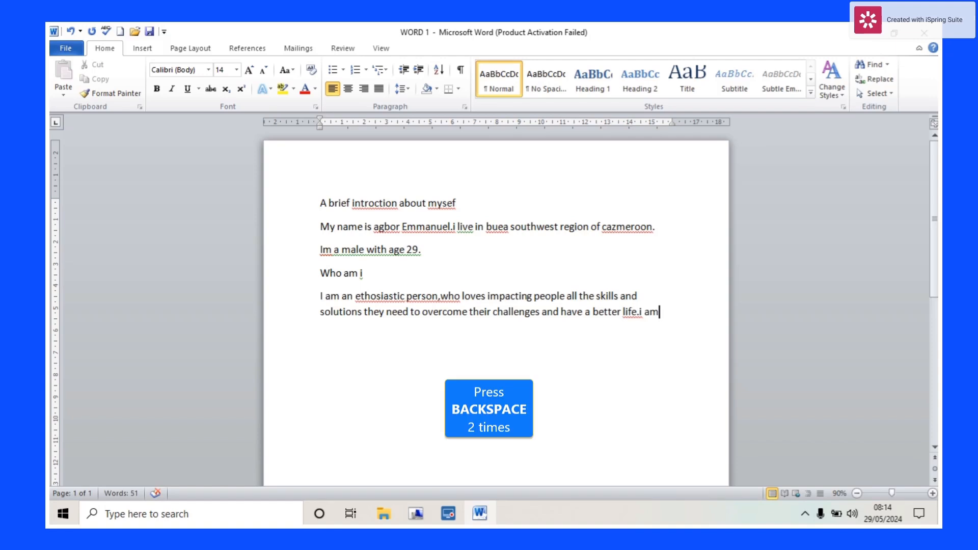
key(BackSpace)
key(BackSpace)
text(ha)
text(ve)
text( t)
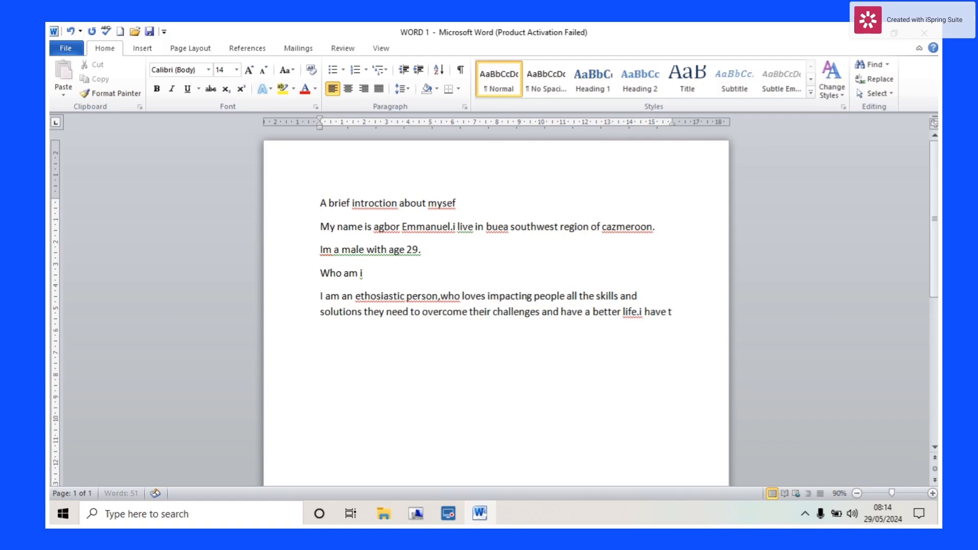
text(he following ski)
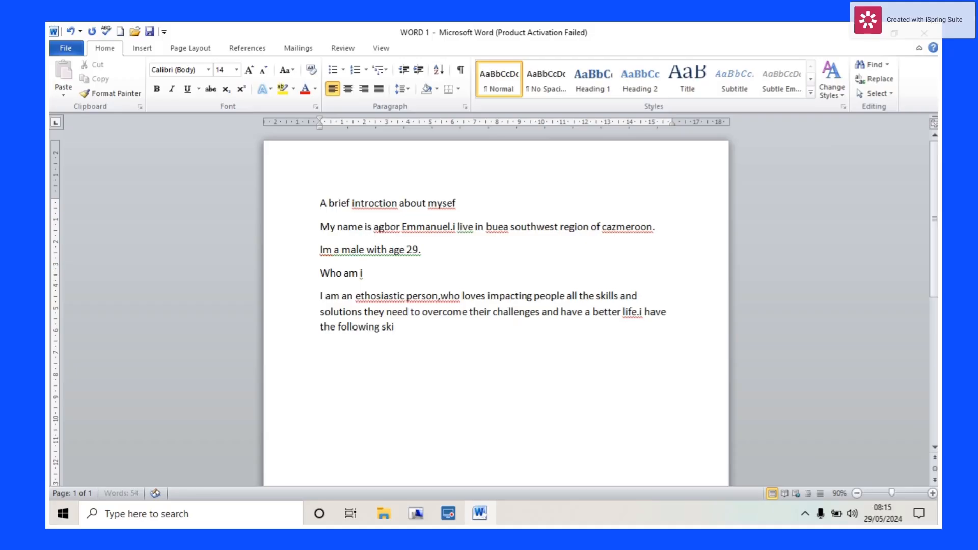
text(ll set)
- List the skills Social media markting, digital marketing, vido editing and graphic designing on separate lines
key(Return)
text(Social)
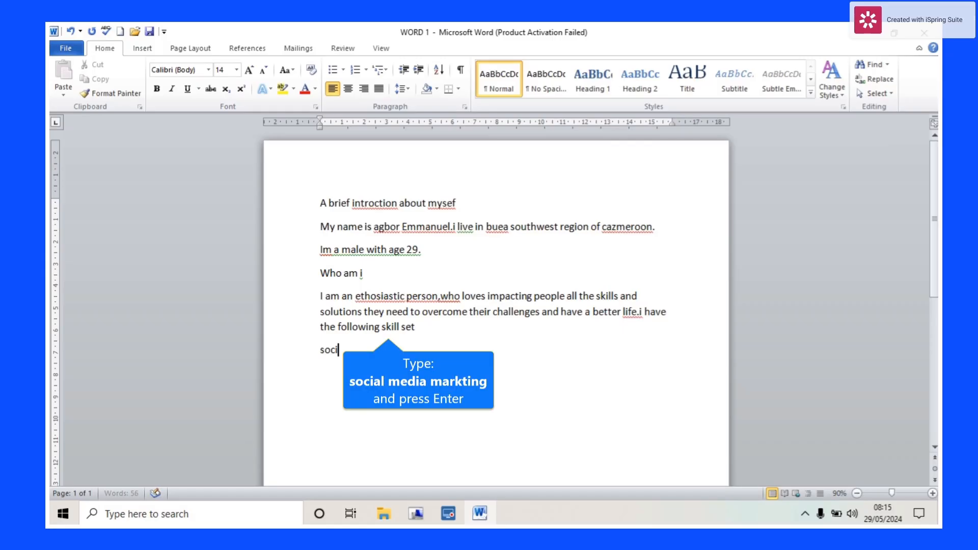
text( media)
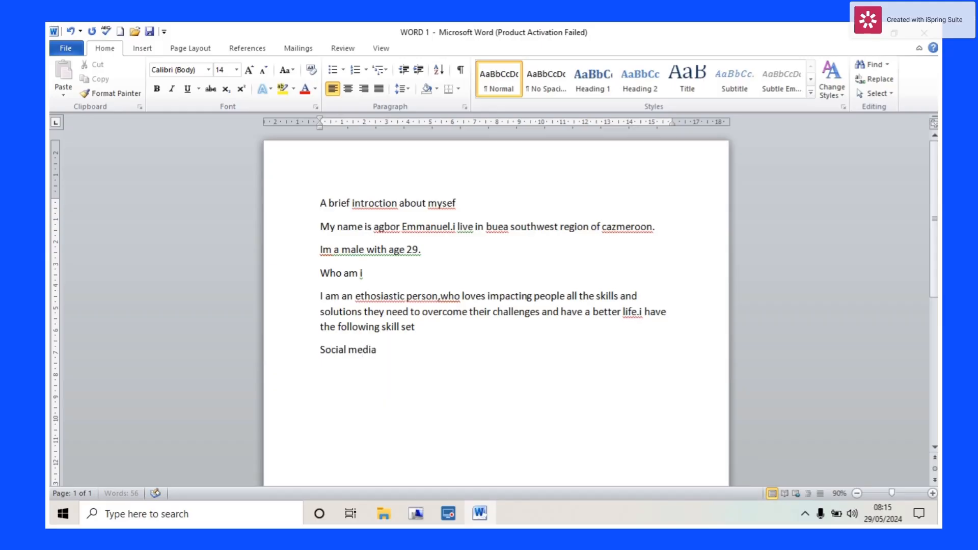
text( mark)
text(ting)
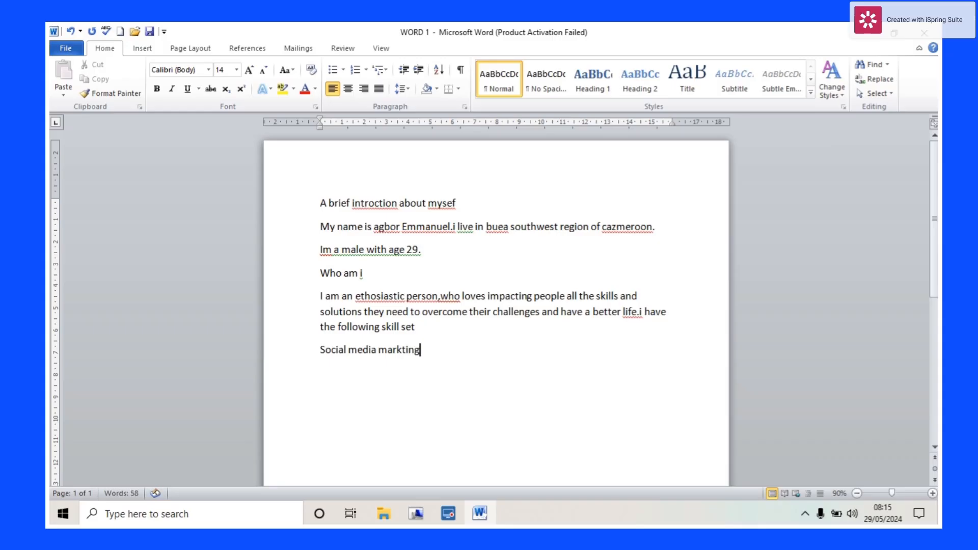
key(Return)
text(di)
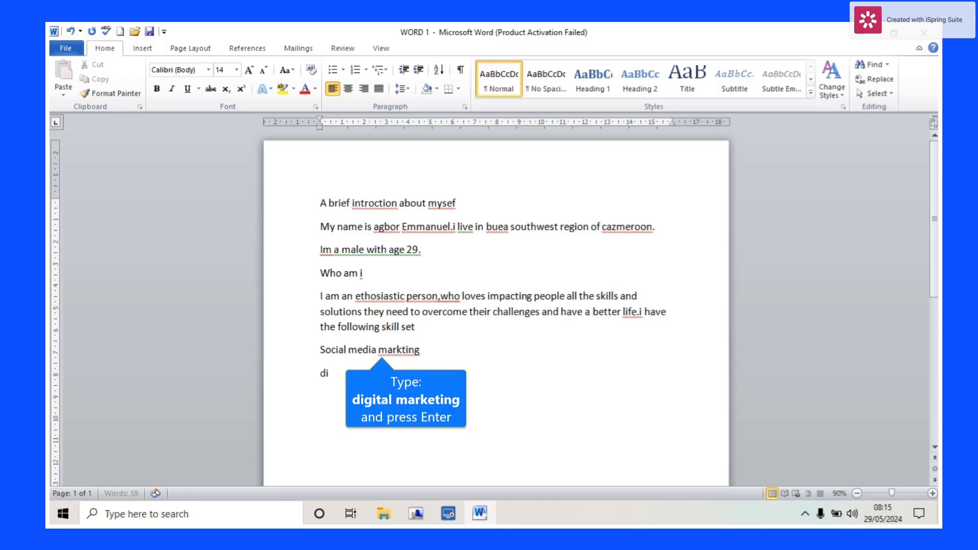
text(gi)
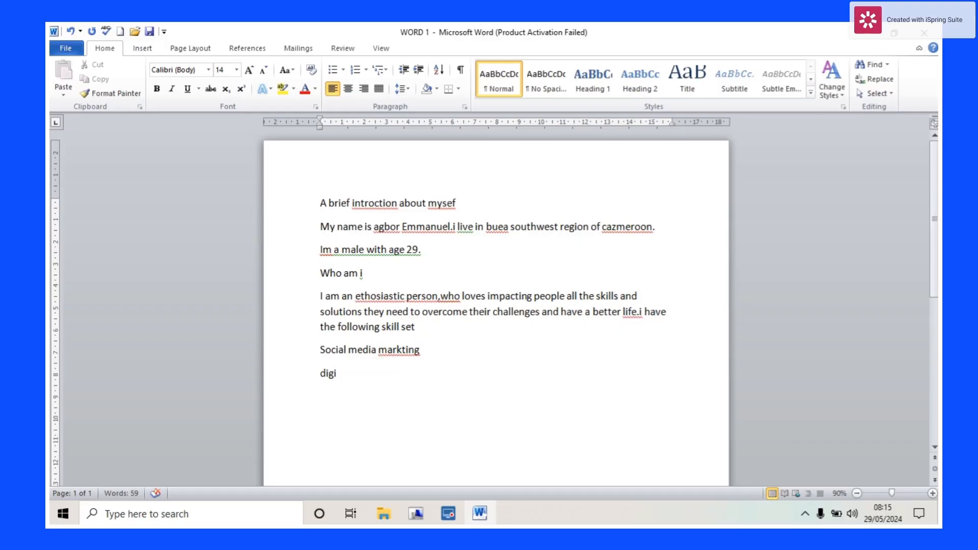
text(tal marketing)
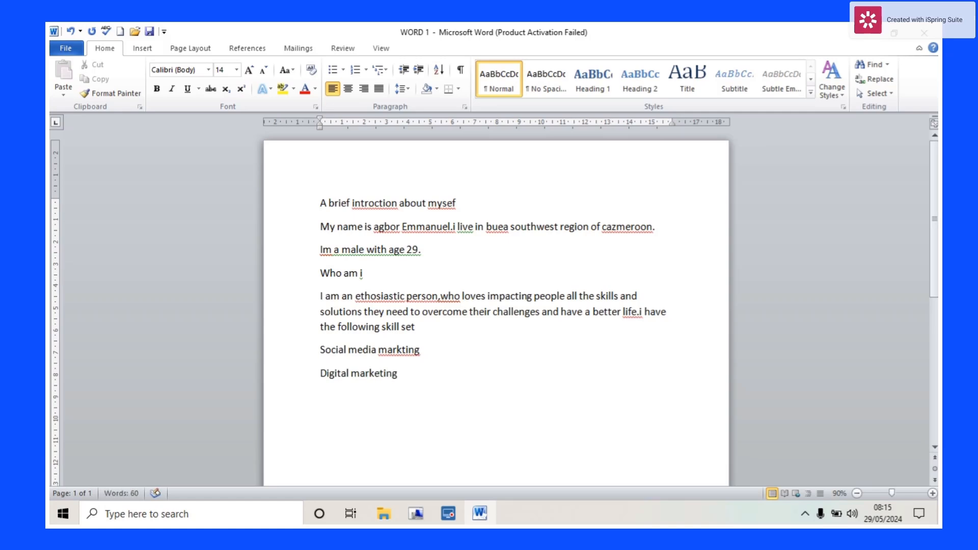
key(Return)
text(v)
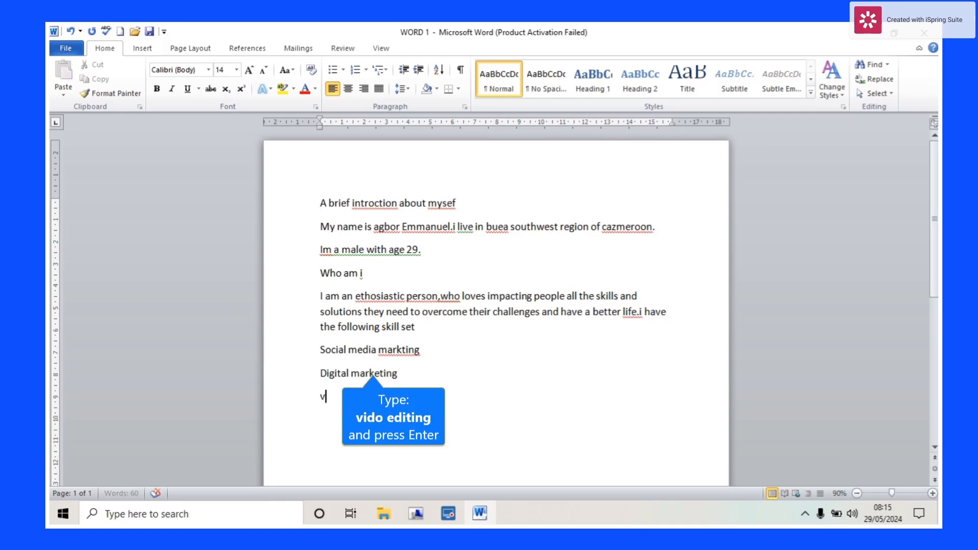
text(ido ed)
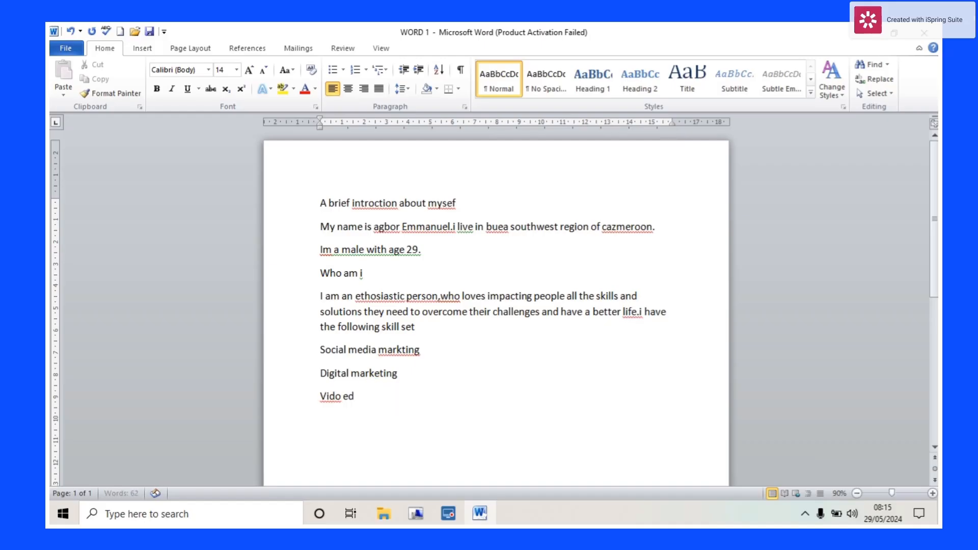
text(iting)
key(Return)
text(gr)
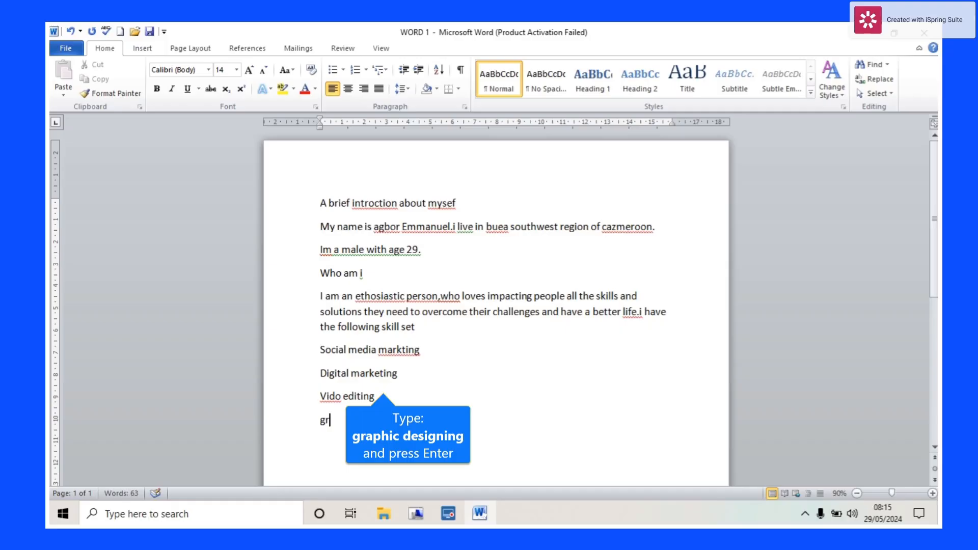
text(aphic)
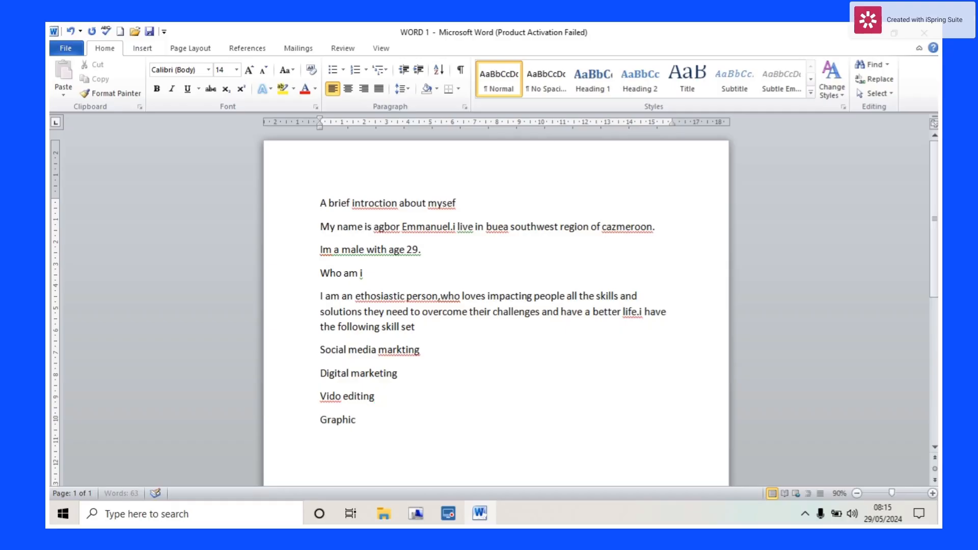
text( designing)
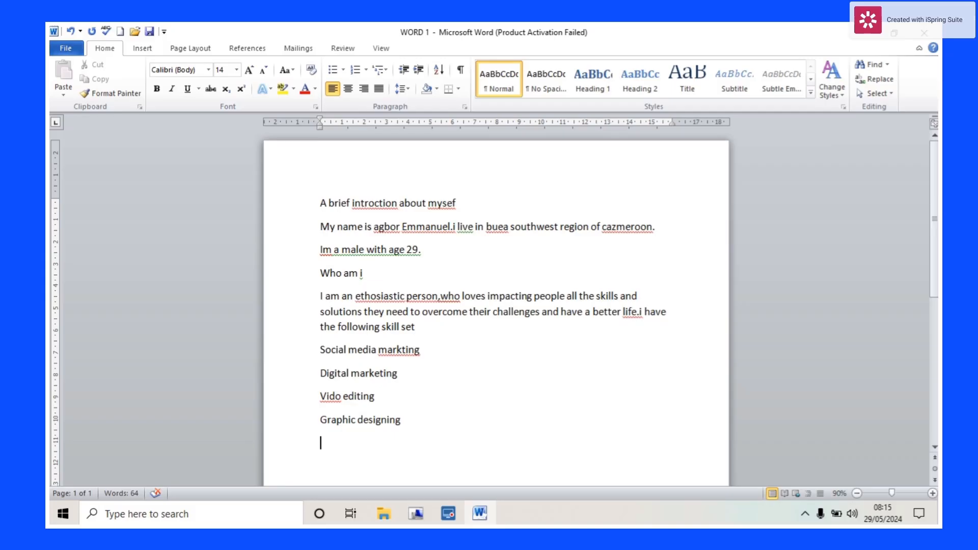
- Add skills microsoft suit expert, web development, public speaking, sales and advertising, then 'Just to name a few'
key(Return)
text(word)
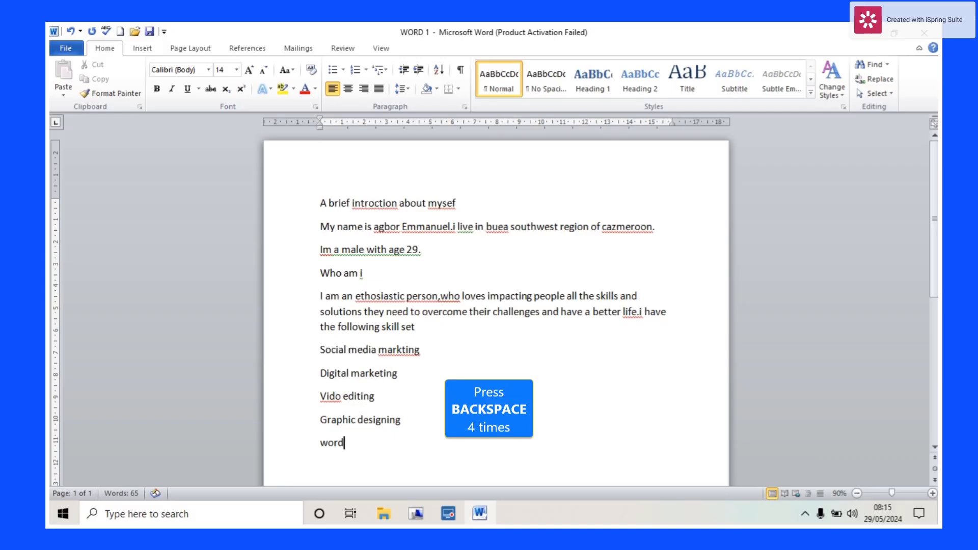
key(BackSpace)
key(BackSpace)
key(BackSpace)
key(BackSpace)
text(micros)
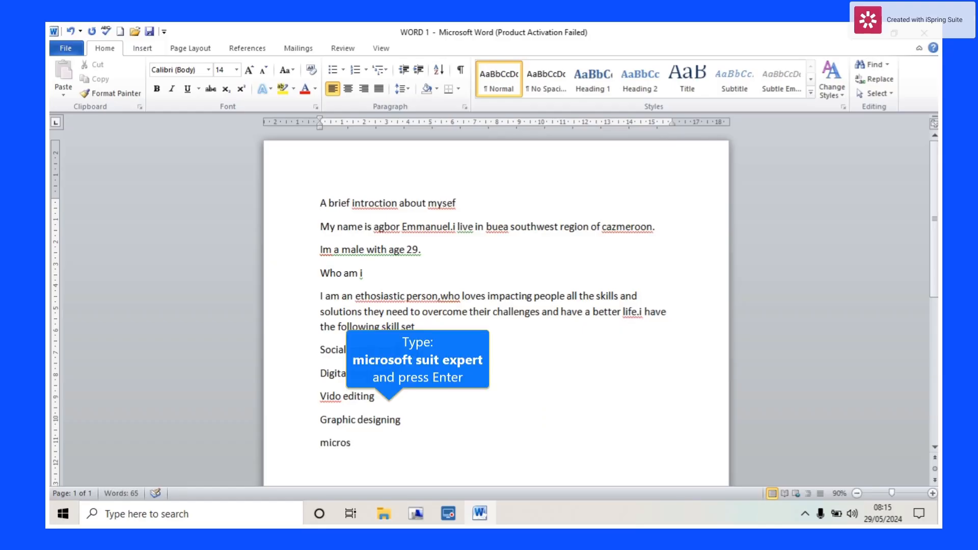
text(oft sui)
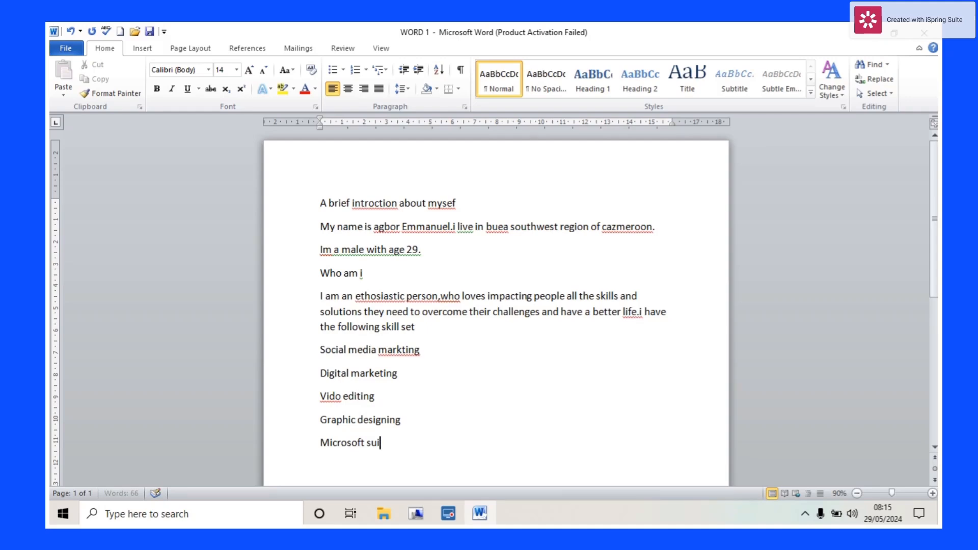
text(t expert)
key(Return)
text(w)
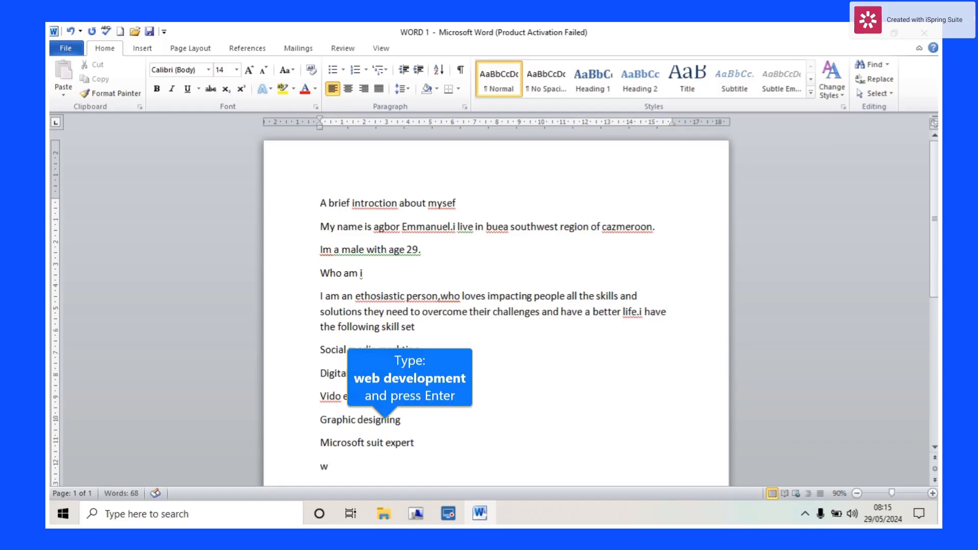
text(eb deve)
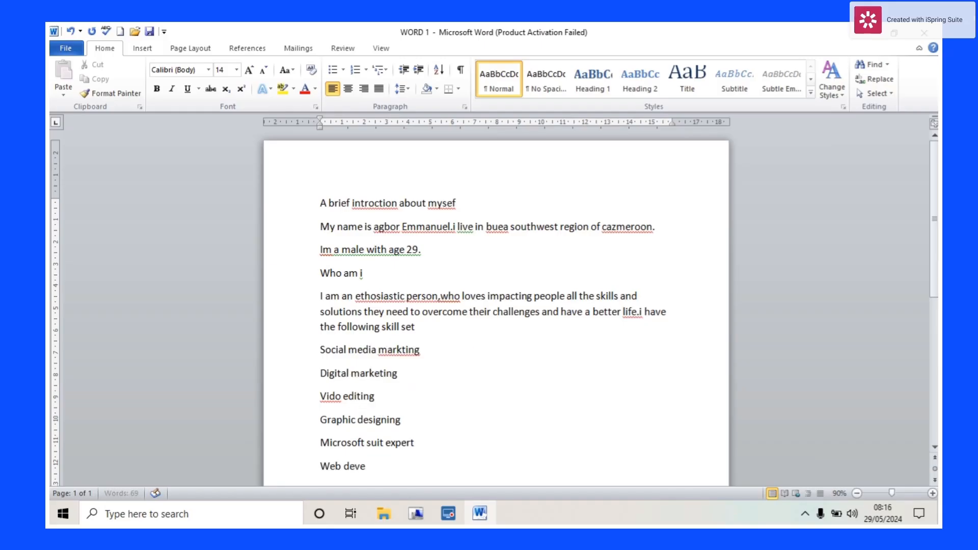
text(lopment)
key(Return)
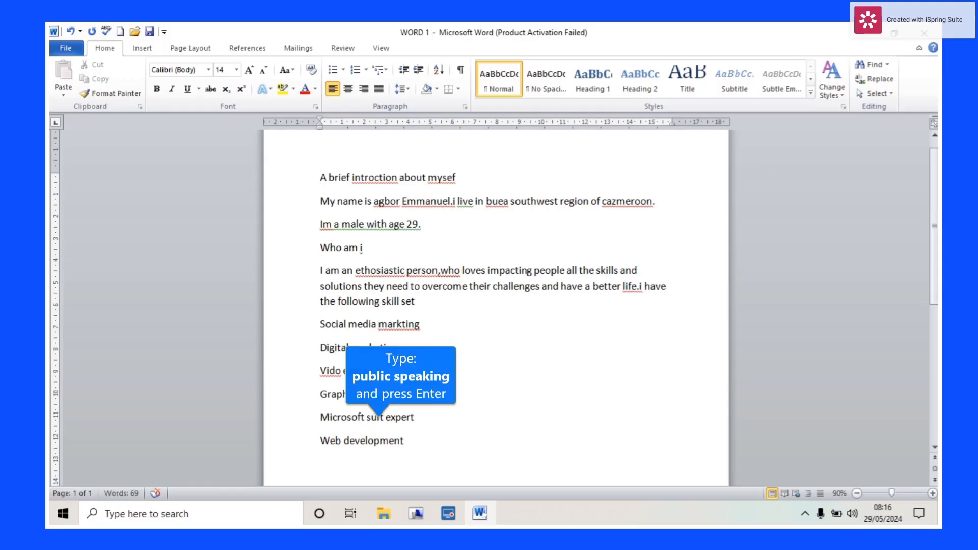
text(public speaking)
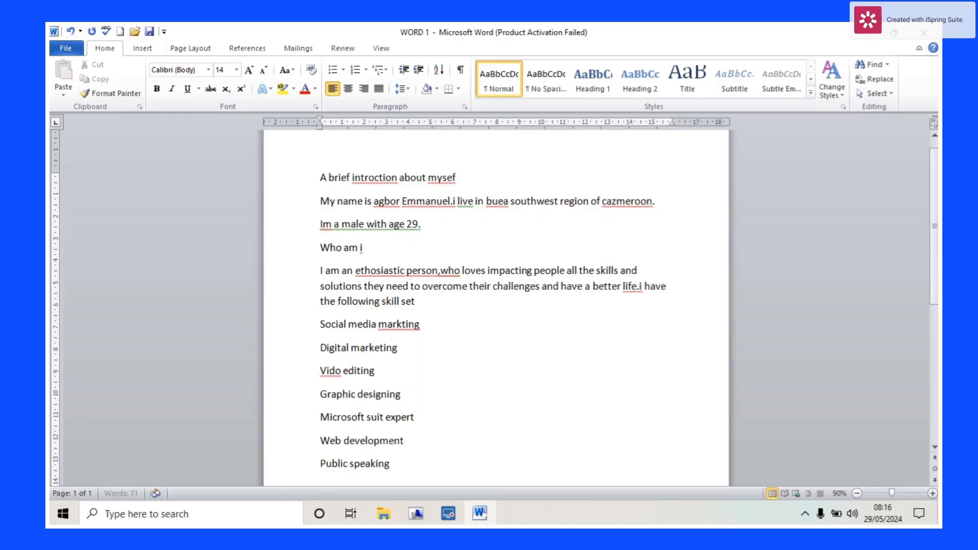
key(Return)
text(sales and a)
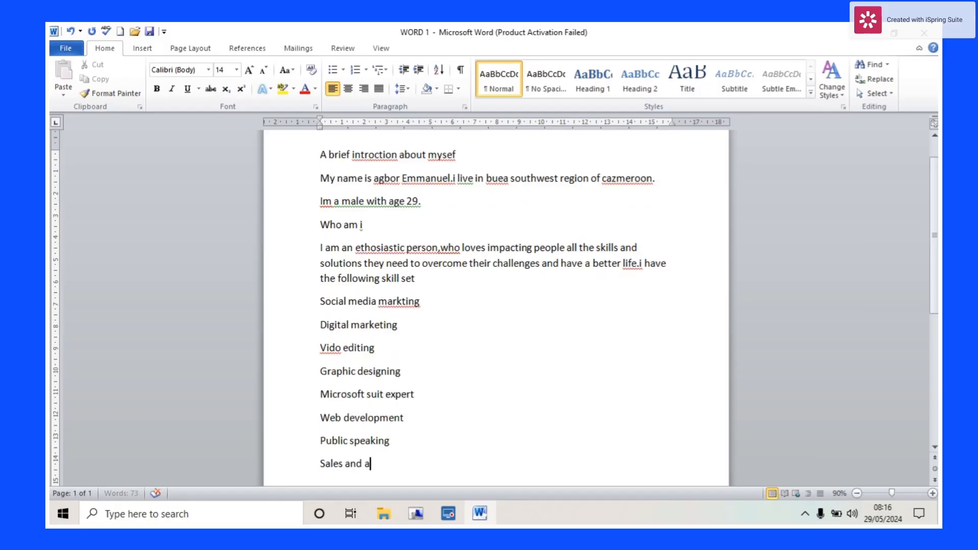
text(dvertising)
key(Return)
text(Just t)
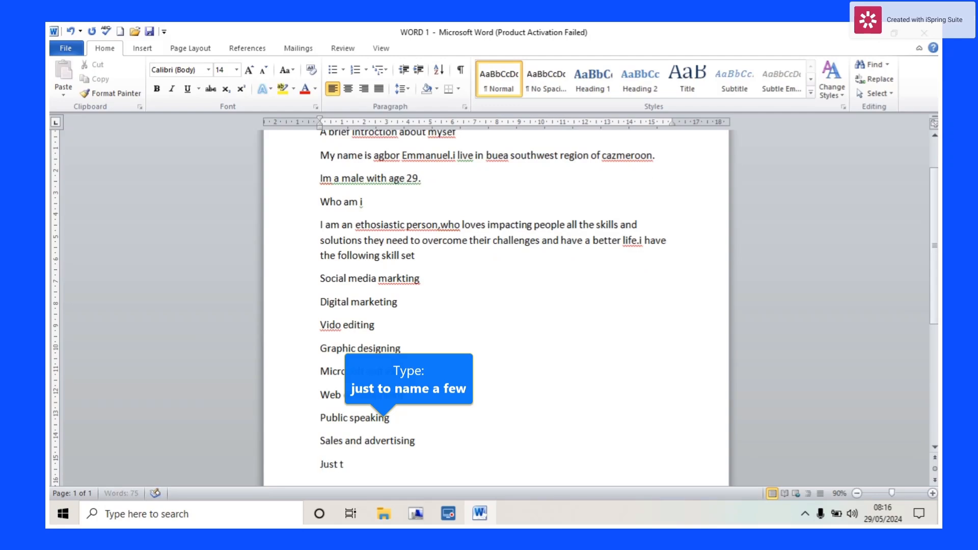
text(o name)
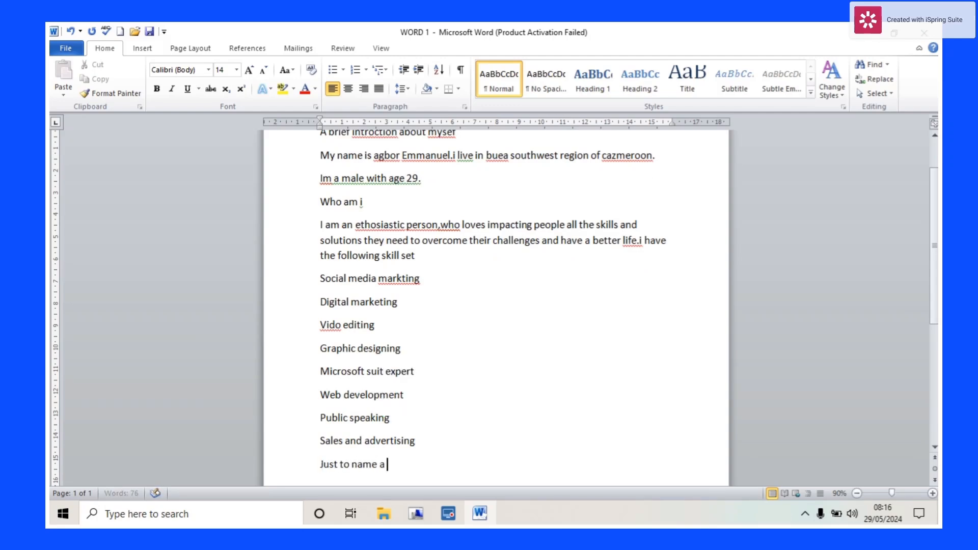
text( a few)
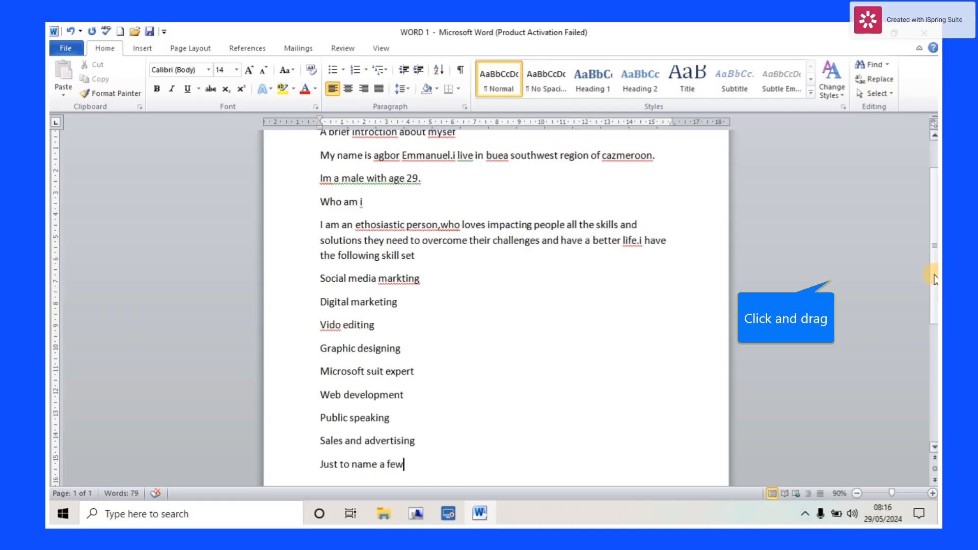
- After a blank line, add 'you can enrol in my training by following my social media handles which are'
drag(933, 275, 935, 345)
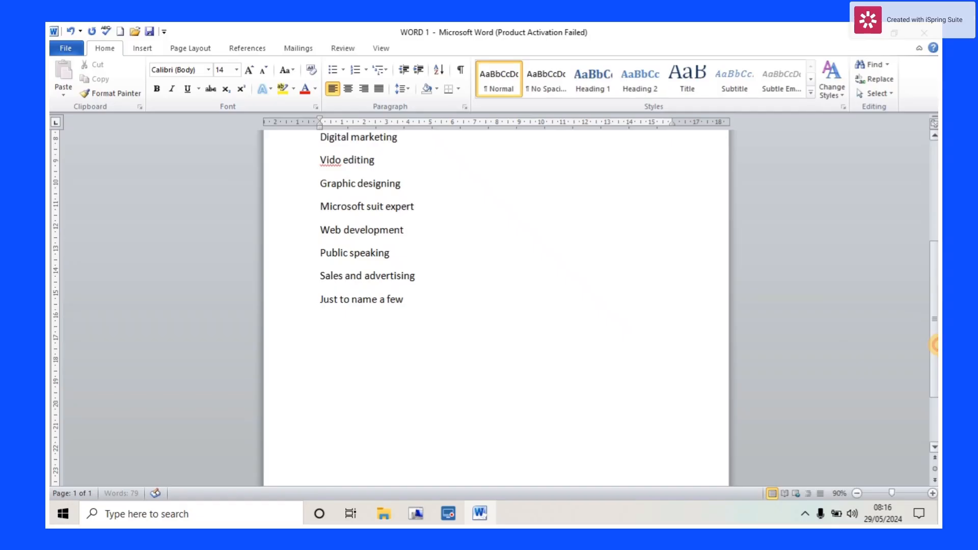
drag(935, 344, 935, 355)
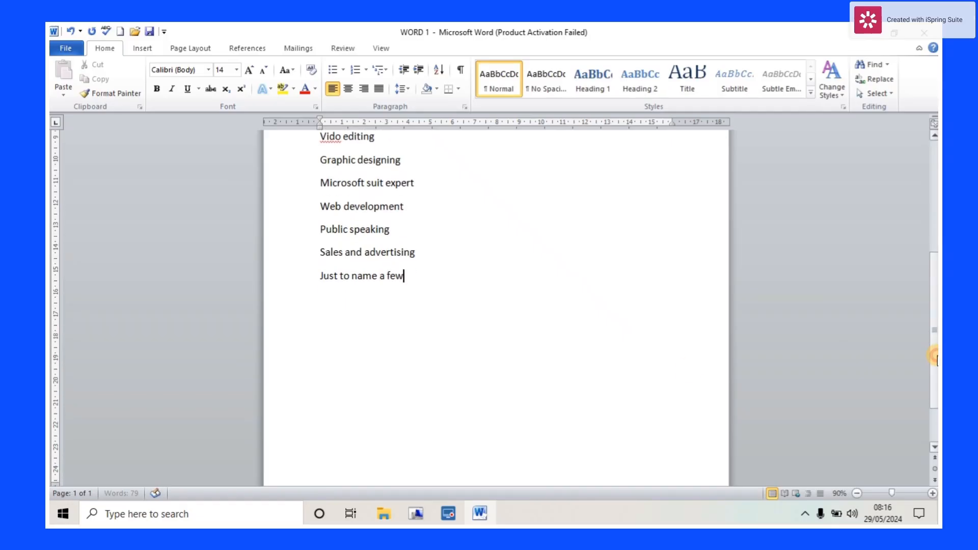
click(413, 281)
key(Return)
key(Return)
key(Return)
text(you can co)
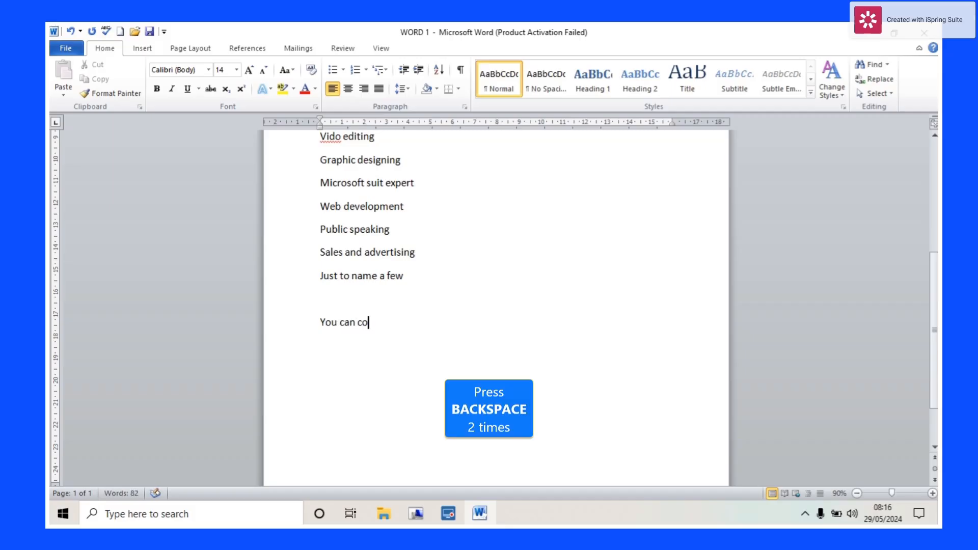
key(BackSpace)
key(BackSpace)
text(enrol in my training th)
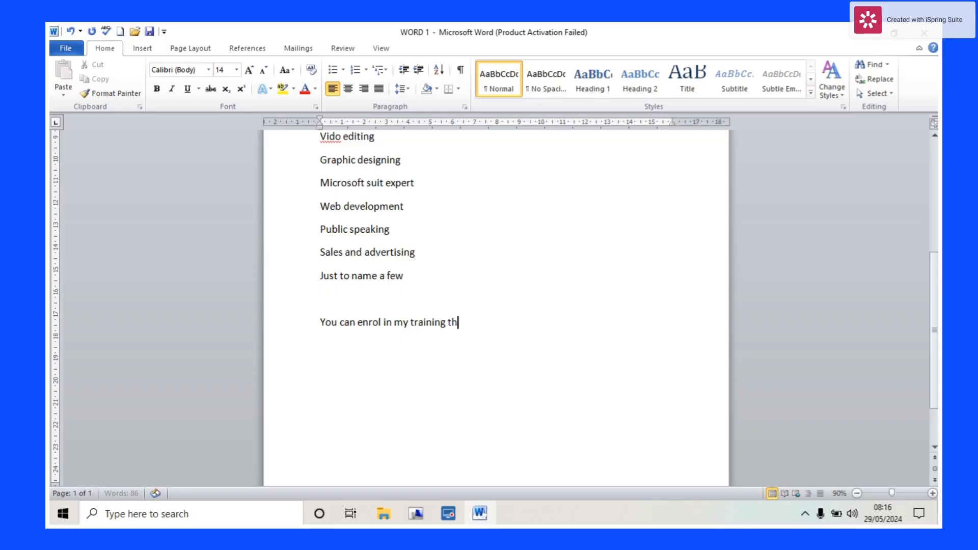
key(BackSpace)
key(BackSpace)
text(by follo)
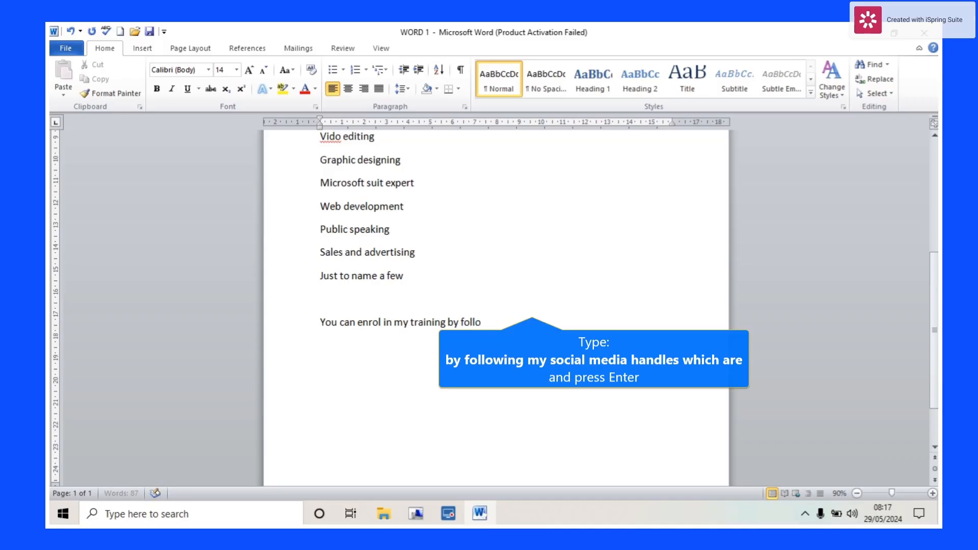
text(wing my social media)
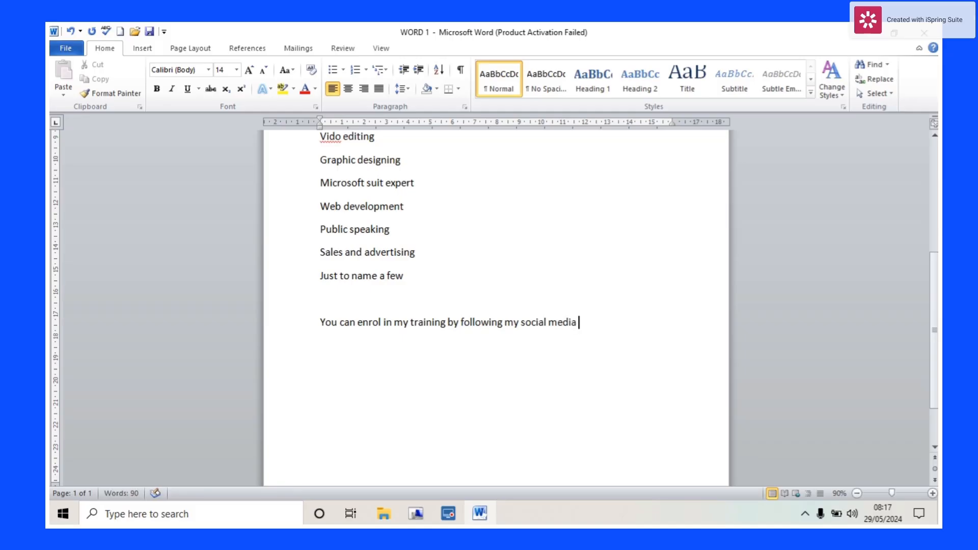
text( handles which are)
- Add a 'faceboook:' line giving the learning platform's Facebook handle, then start a new line
key(Return)
text(faceboook)
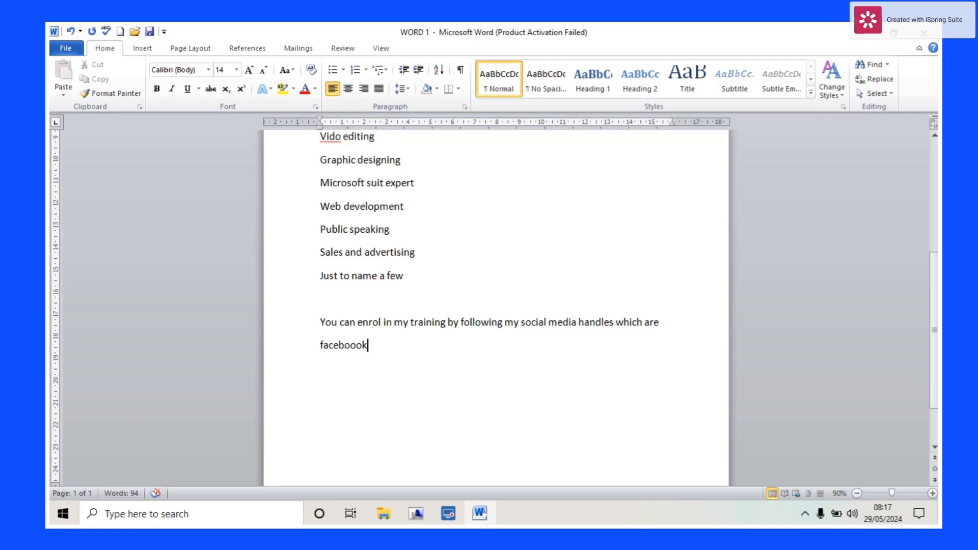
text(:)
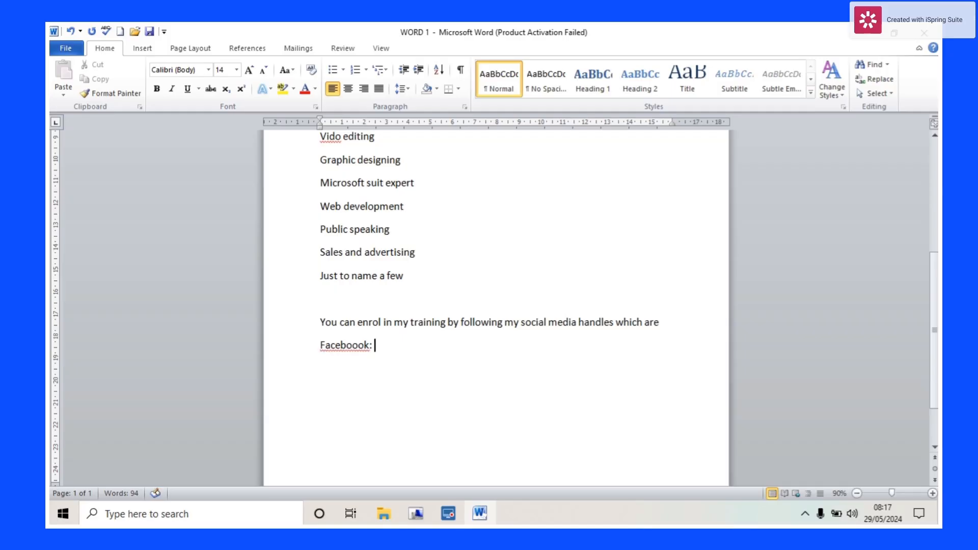
text(@get empowered)
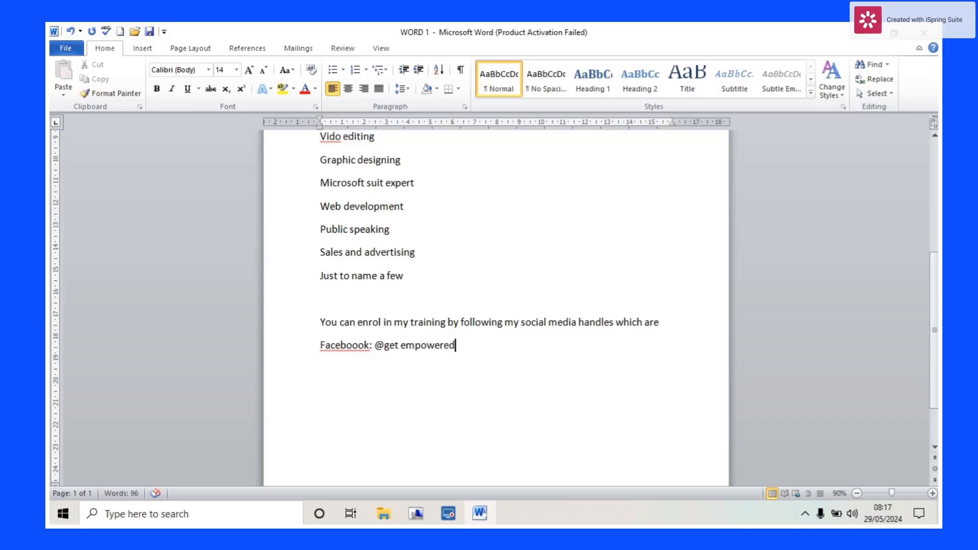
text(digiyal )
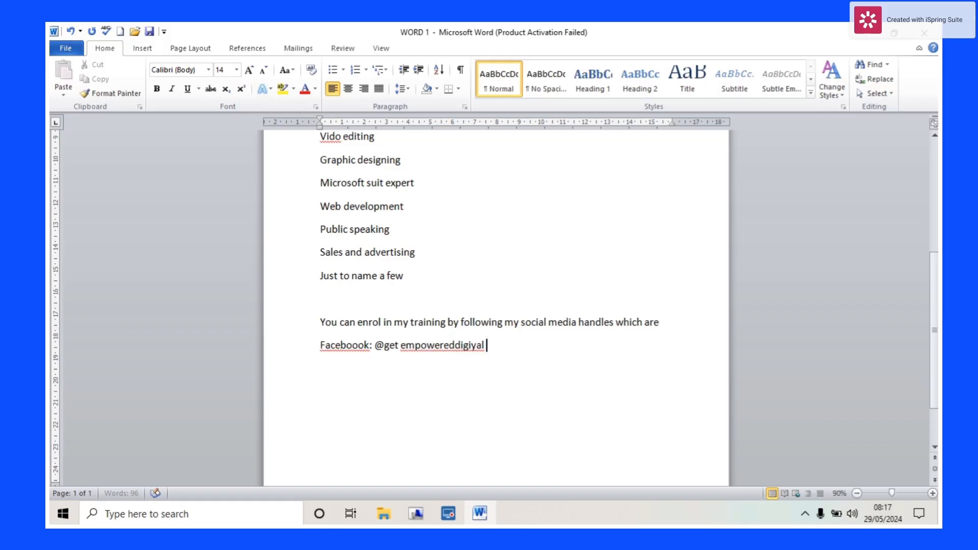
text(learning platform)
key(Return)
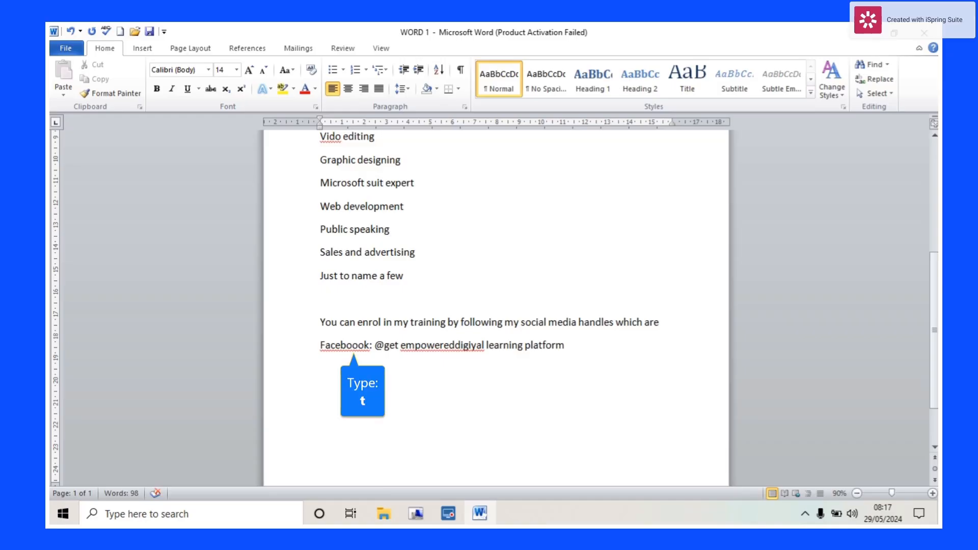
- Start a new line reading 'instagram:' and remove the stray characters
text(t)
key(BackSpace)
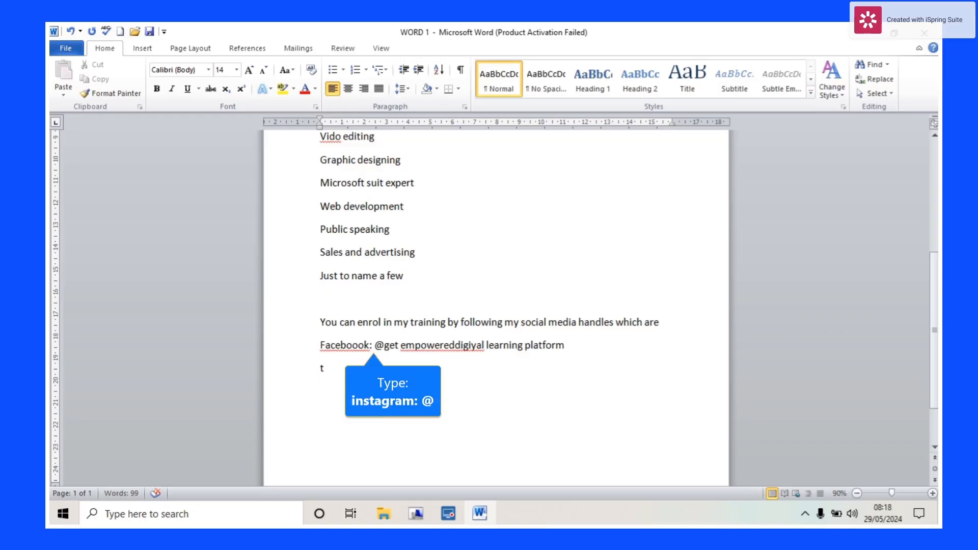
text(instagram)
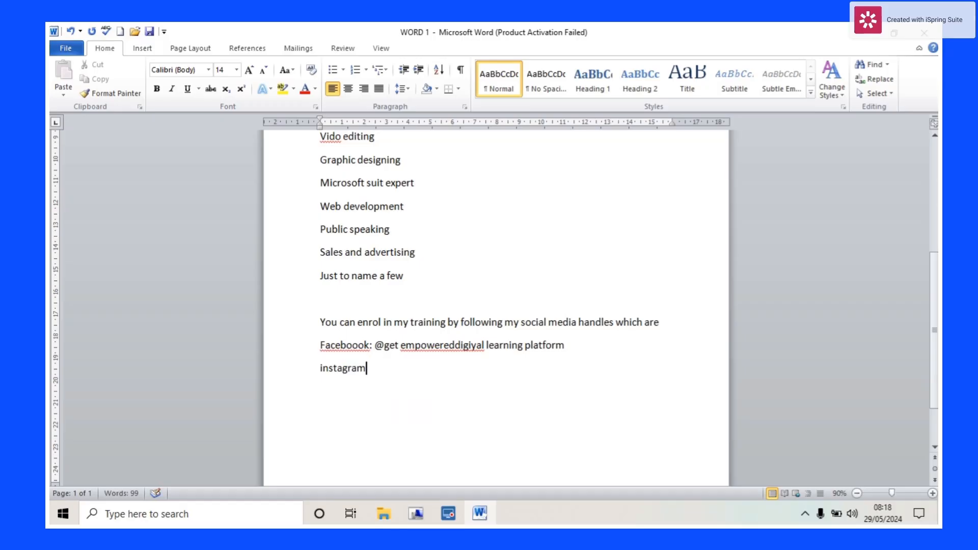
text(: @)
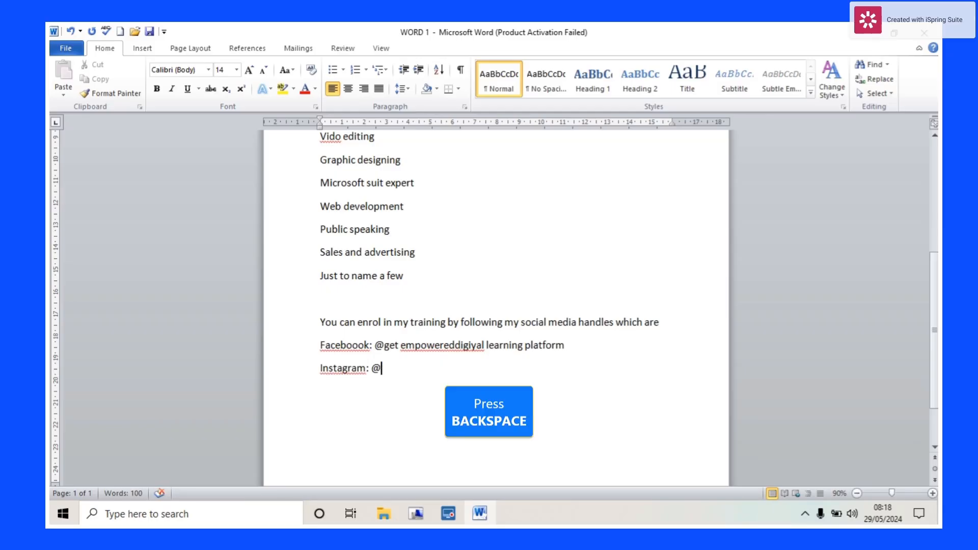
key(BackSpace)
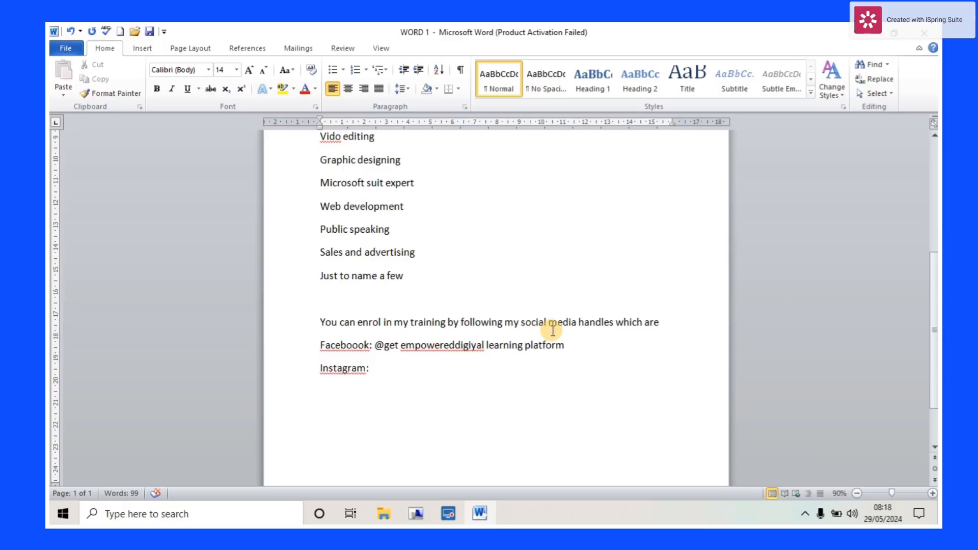
double_click(566, 344)
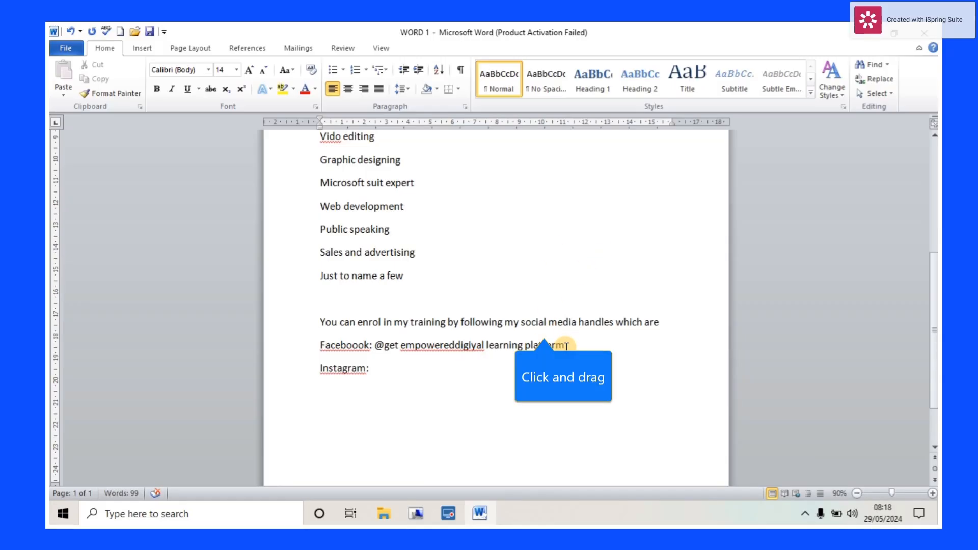
drag(566, 346, 377, 347)
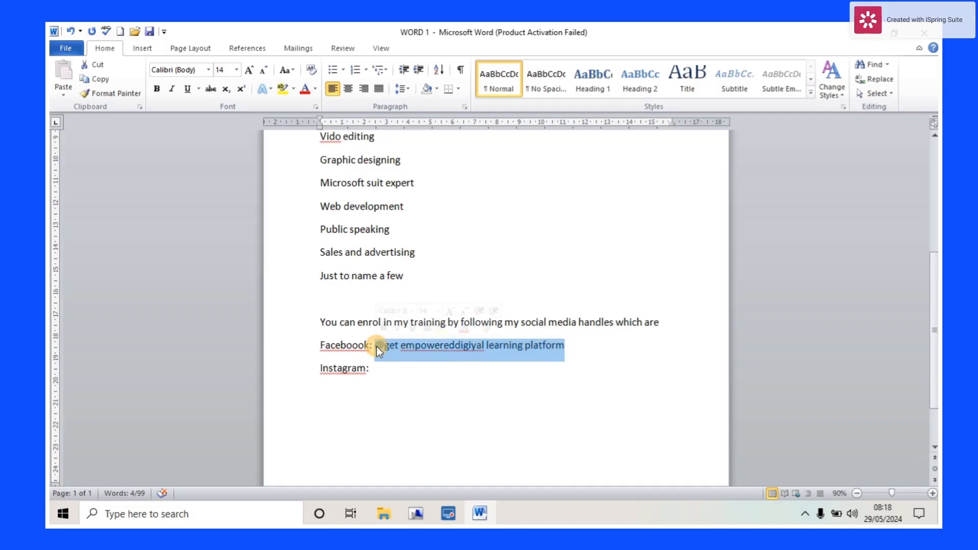
key(ctrl+c)
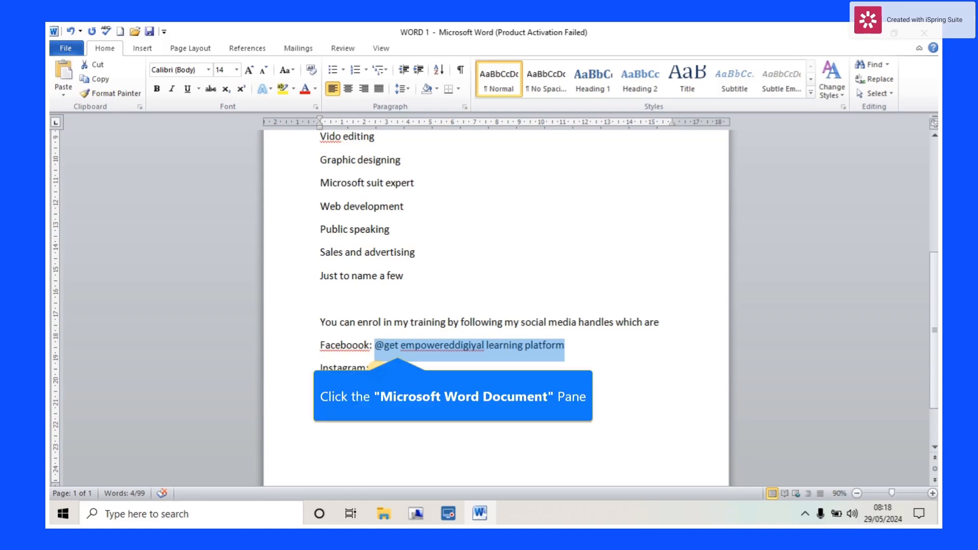
- Paste the Facebook handle after 'Instagram:' and begin a new 'Or' line below
click(377, 367)
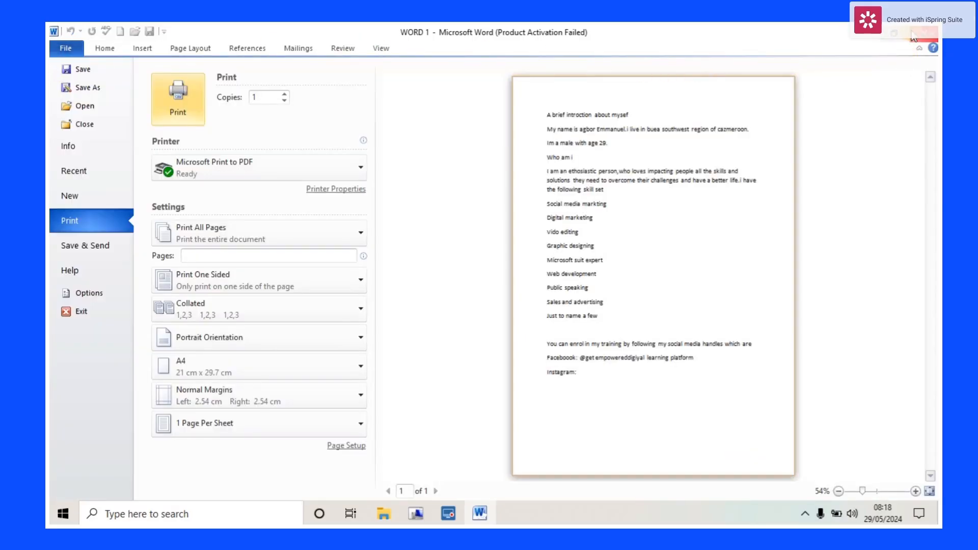
click(868, 35)
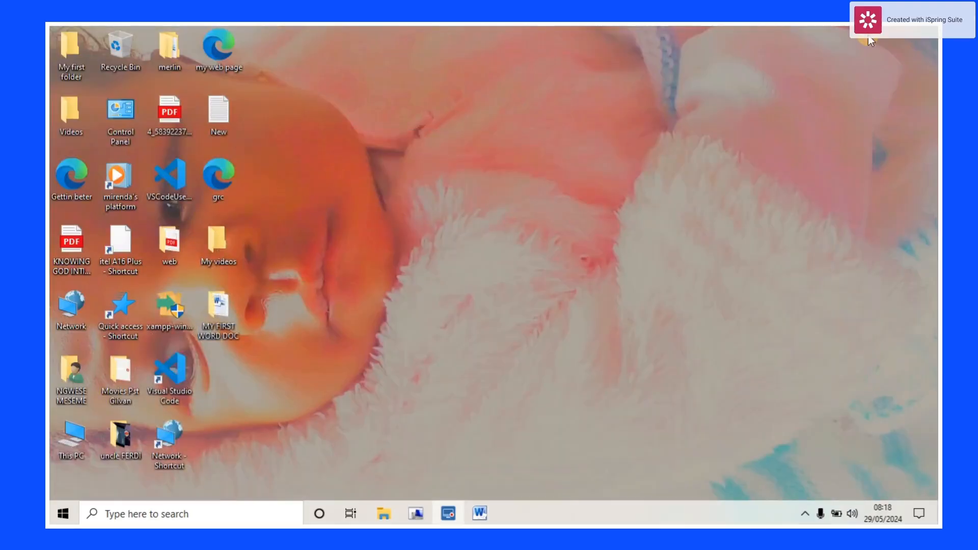
click(479, 512)
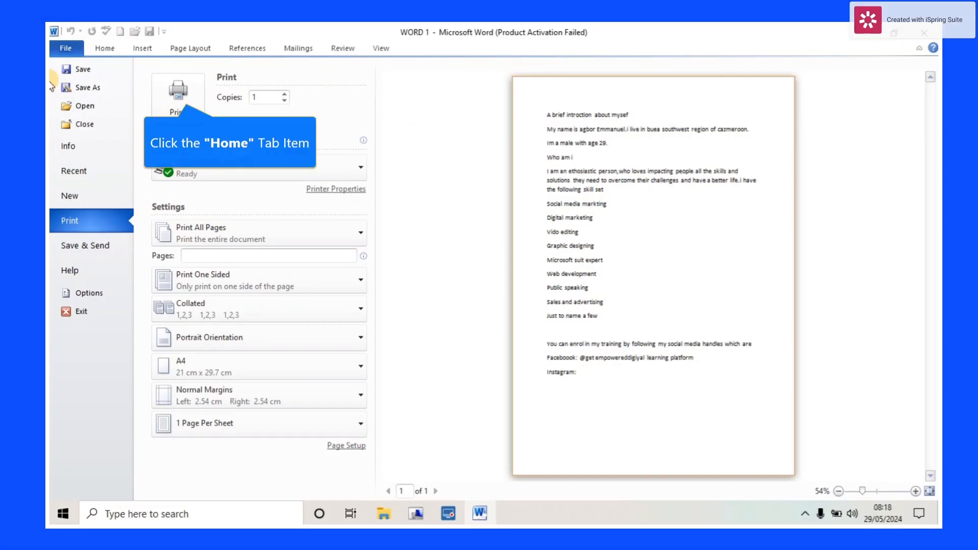
click(99, 53)
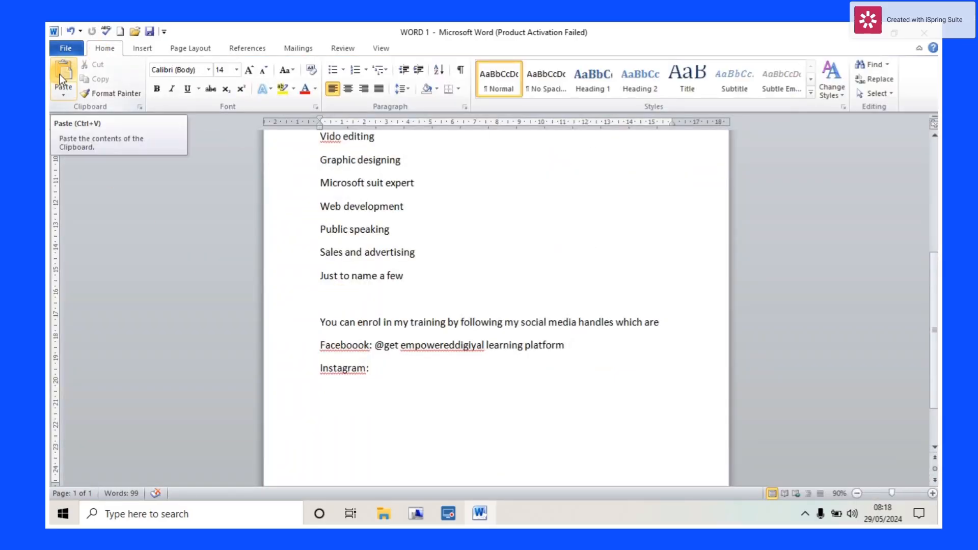
key(ctrl+v)
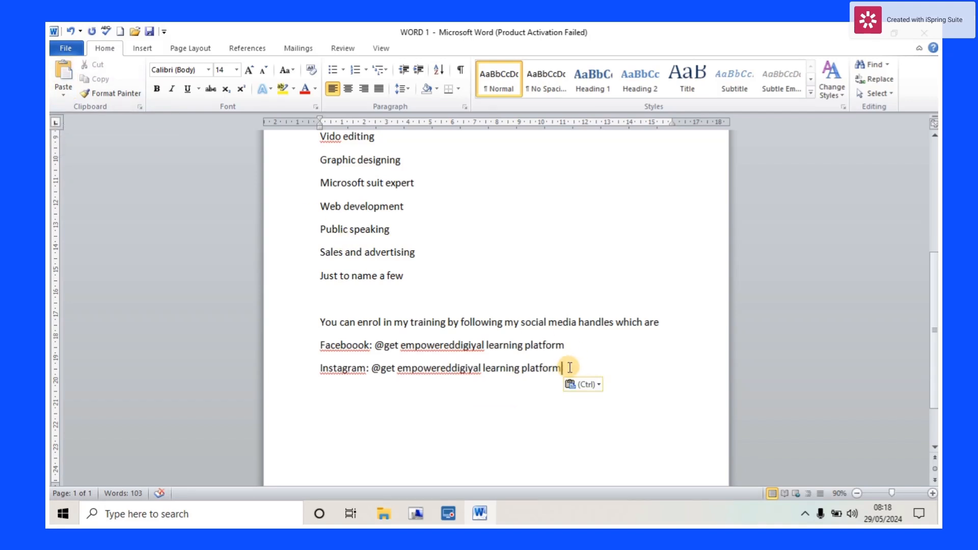
key(Return)
text(or c)
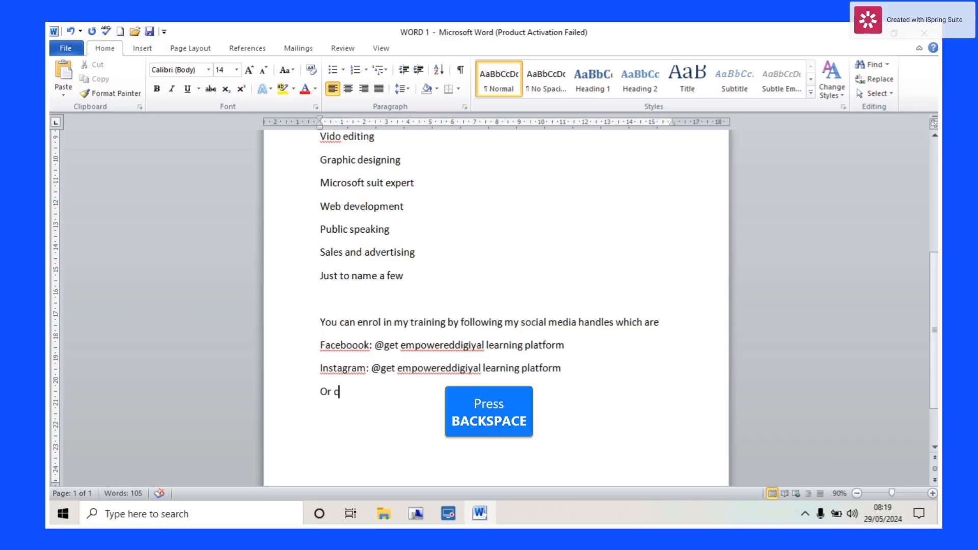
- Continue the Or line with 'whatsaP ME ON :', correcting typos along the way
key(BackSpace)
text(wha)
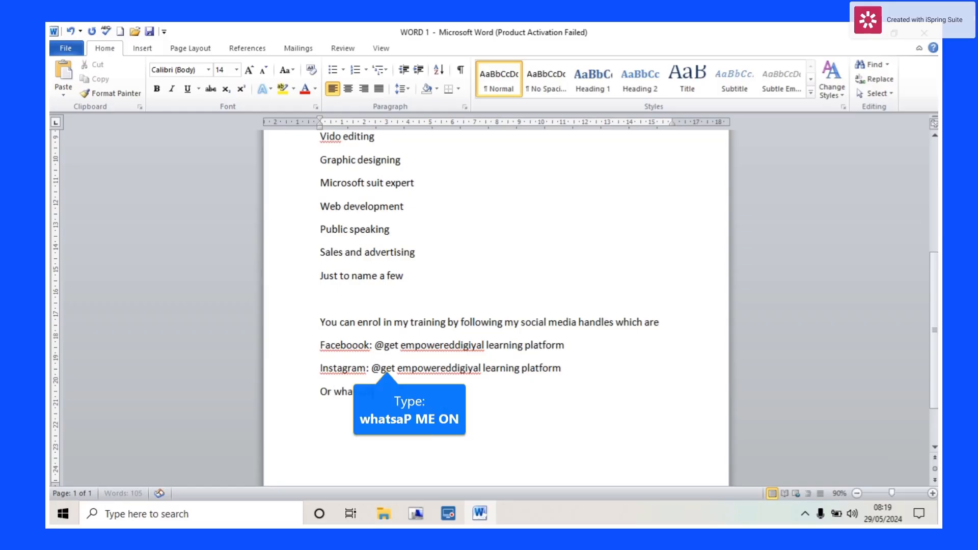
text(tsaP ME)
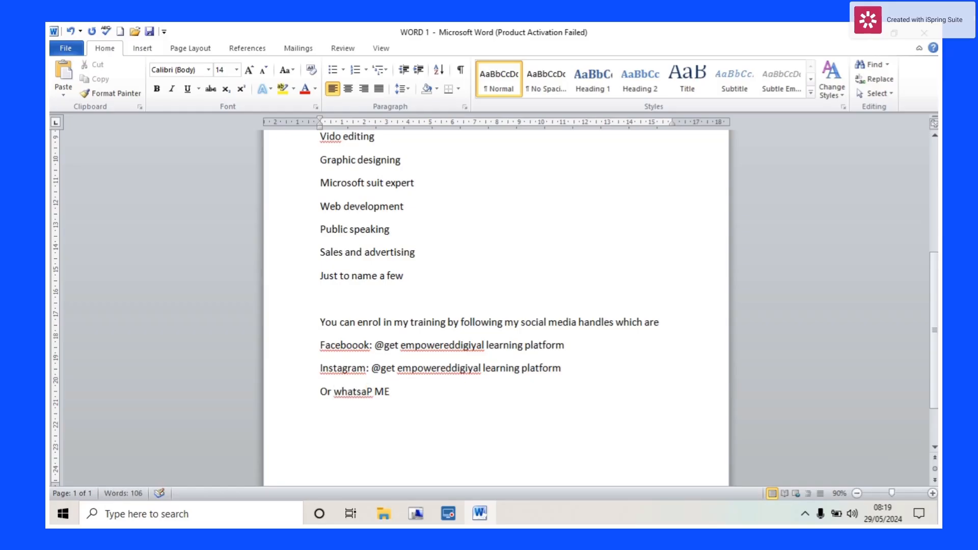
text( ON)
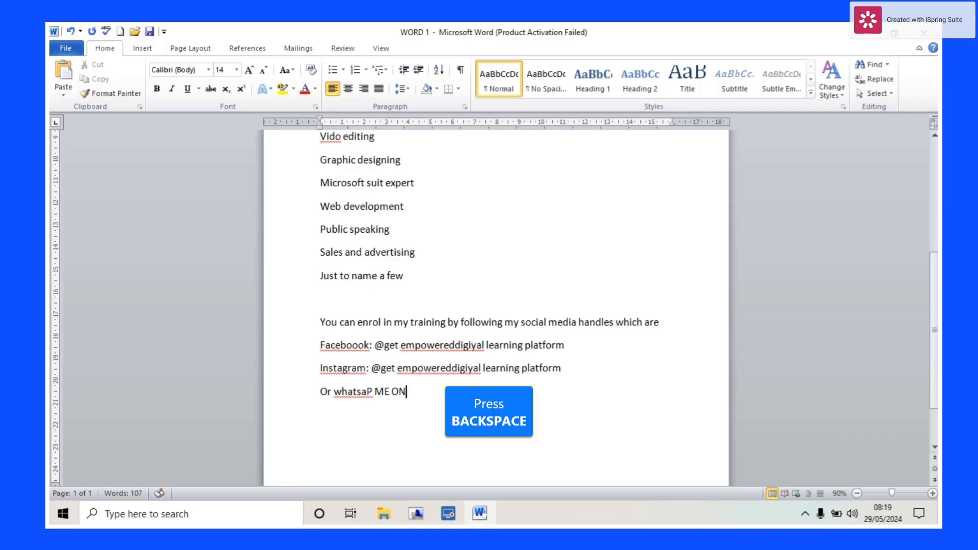
key(BackSpace)
text(N )
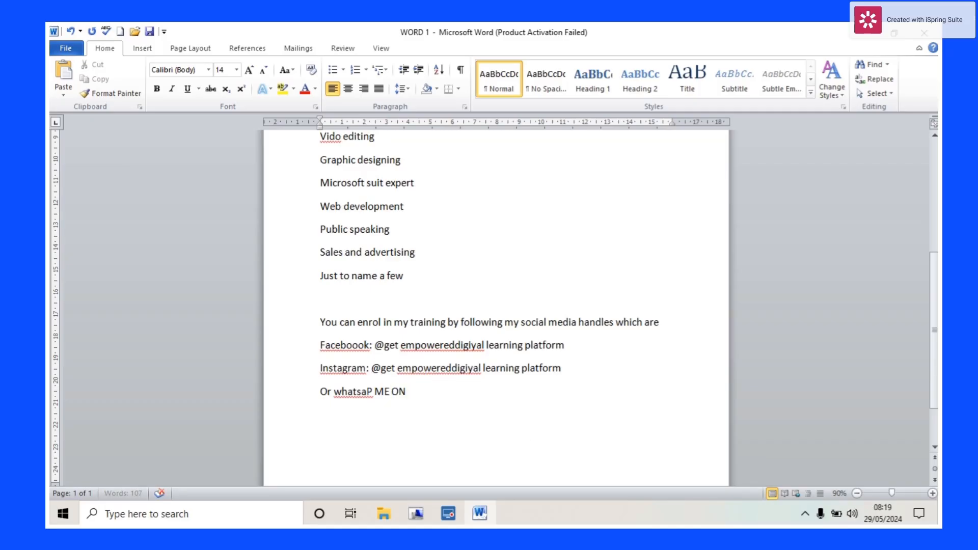
text(: )
text(654)
key(BackSpace)
key(BackSpace)
key(BackSpace)
text(000)
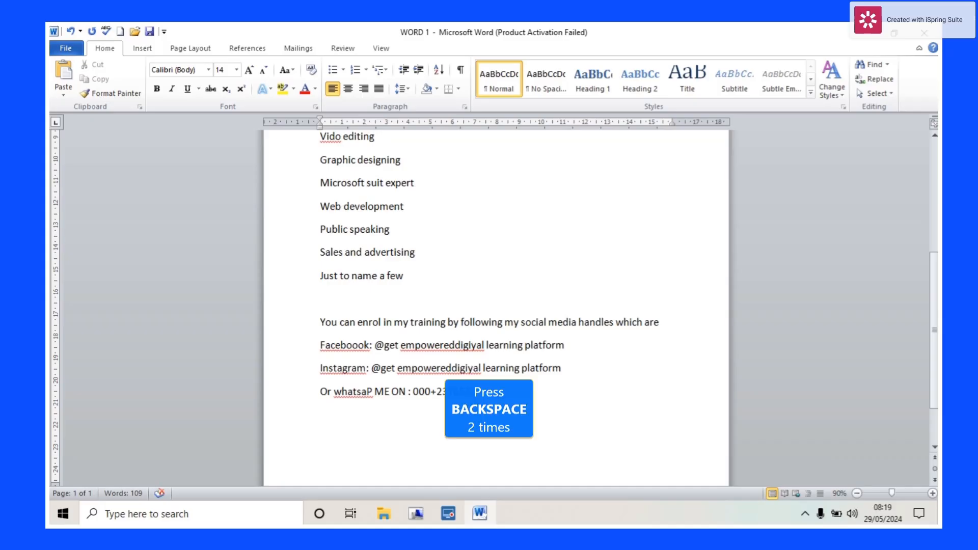
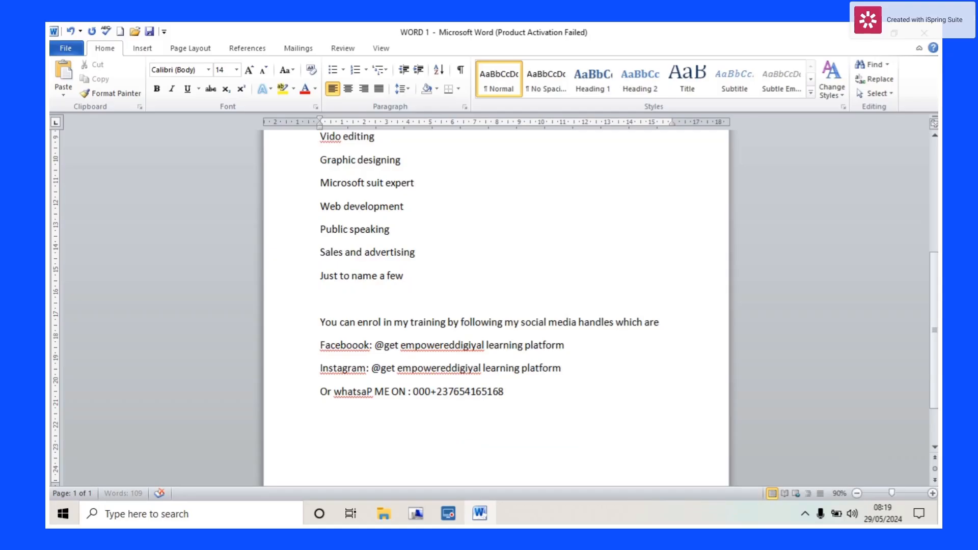
- Enter the two WhatsApp phone numbers joined by 'or', then start an empty line
text( 0)
text(r 00023)
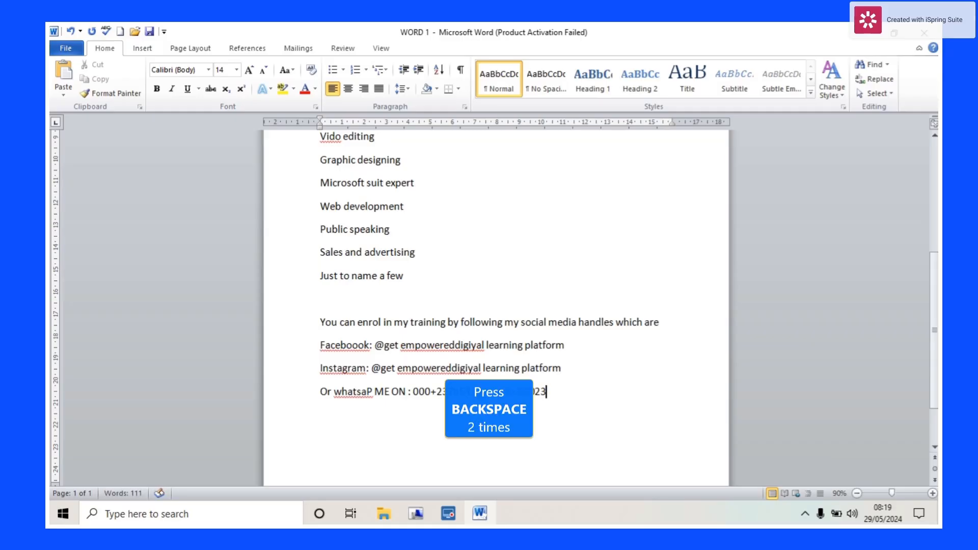
key(BackSpace)
key(BackSpace)
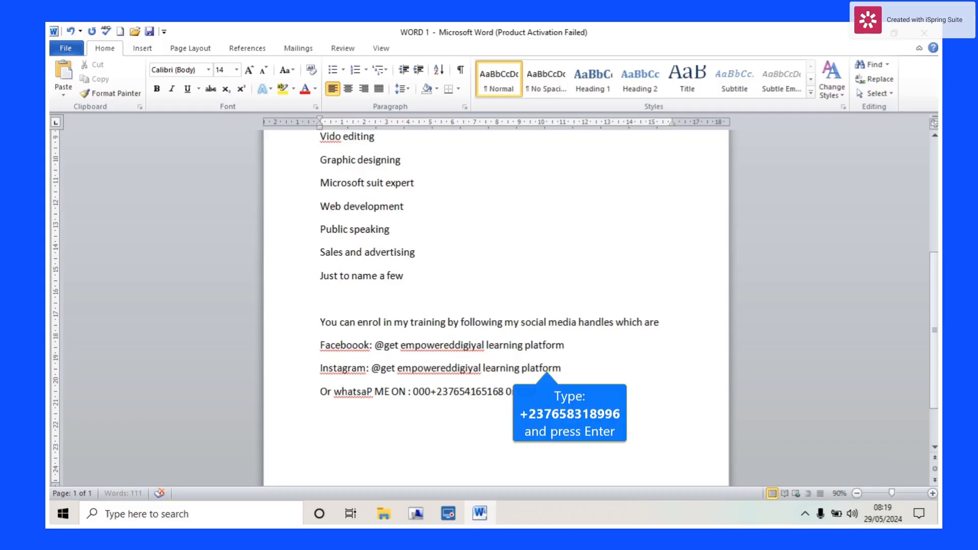
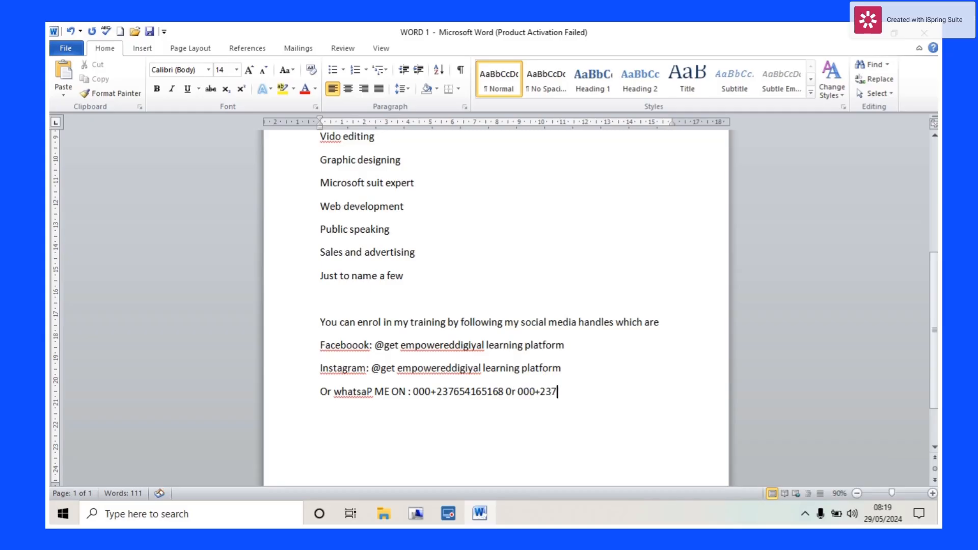
key(Return)
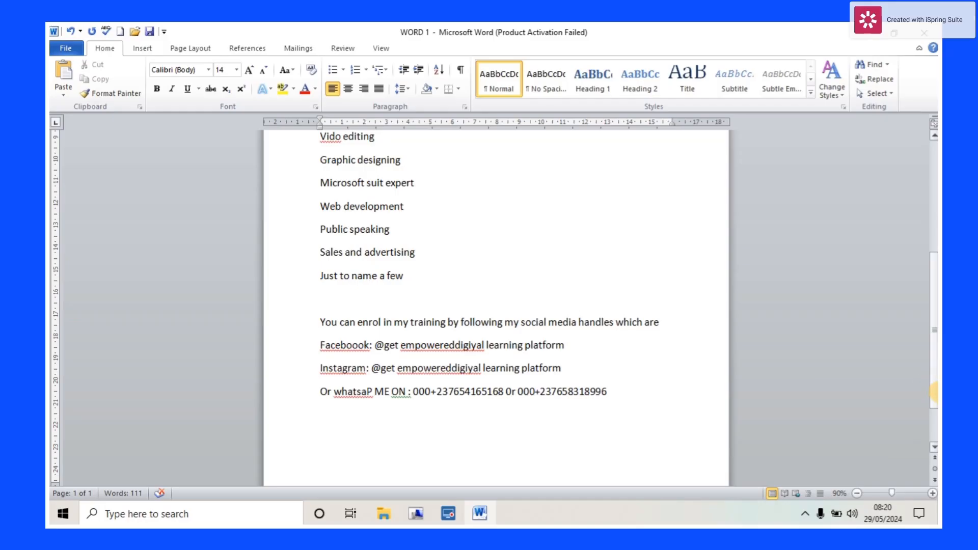
- Save WORD 1 from the Quick Access Toolbar, then return to the end of the document
drag(935, 383, 910, 267)
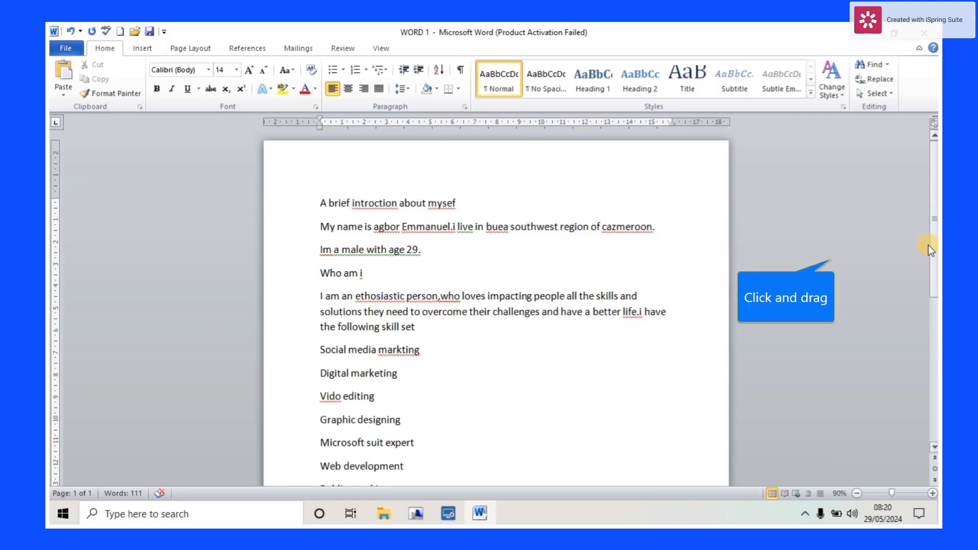
drag(936, 249, 872, 242)
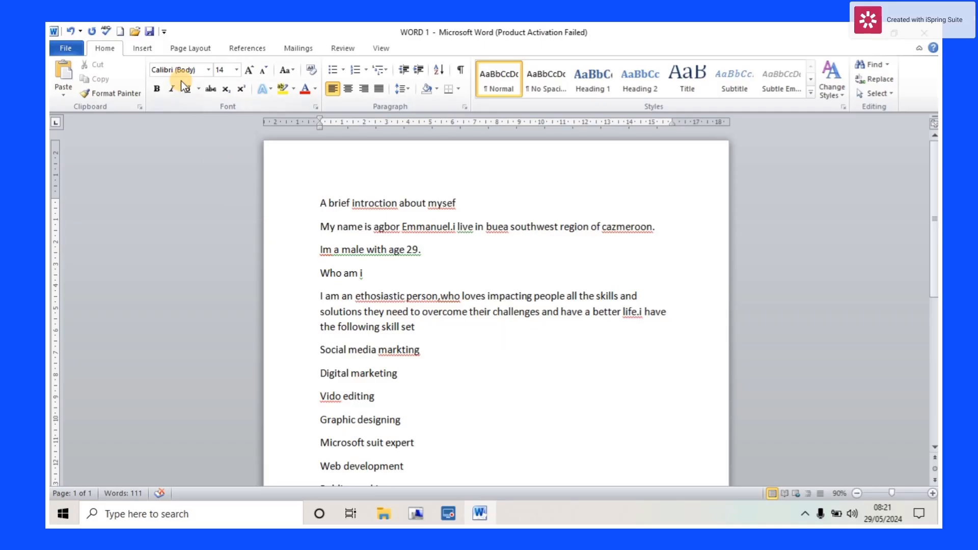
click(150, 33)
drag(931, 243, 932, 242)
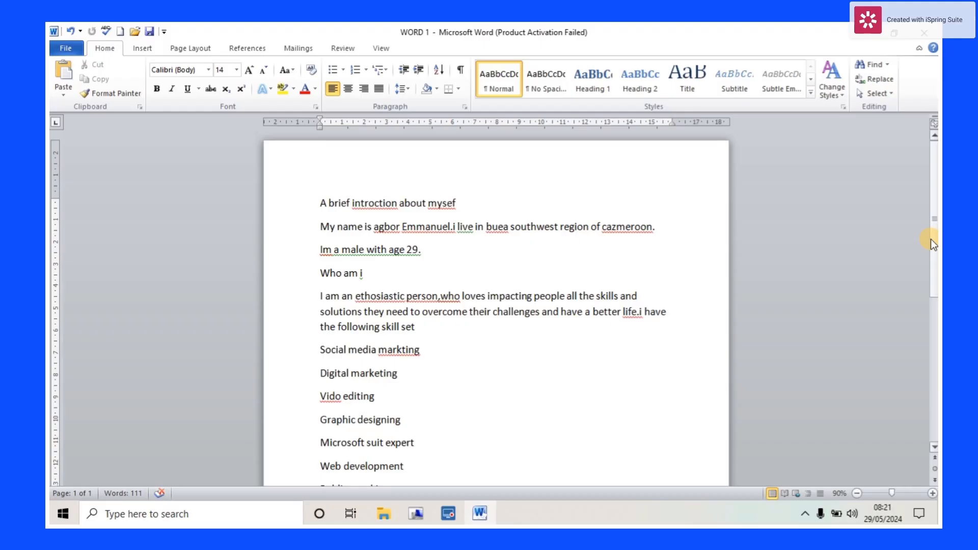
drag(930, 239, 916, 360)
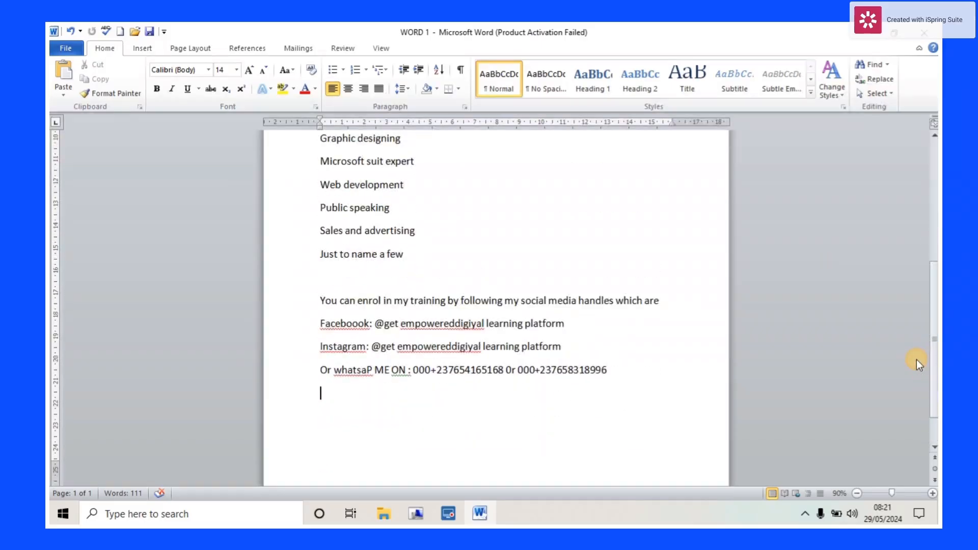
click(804, 511)
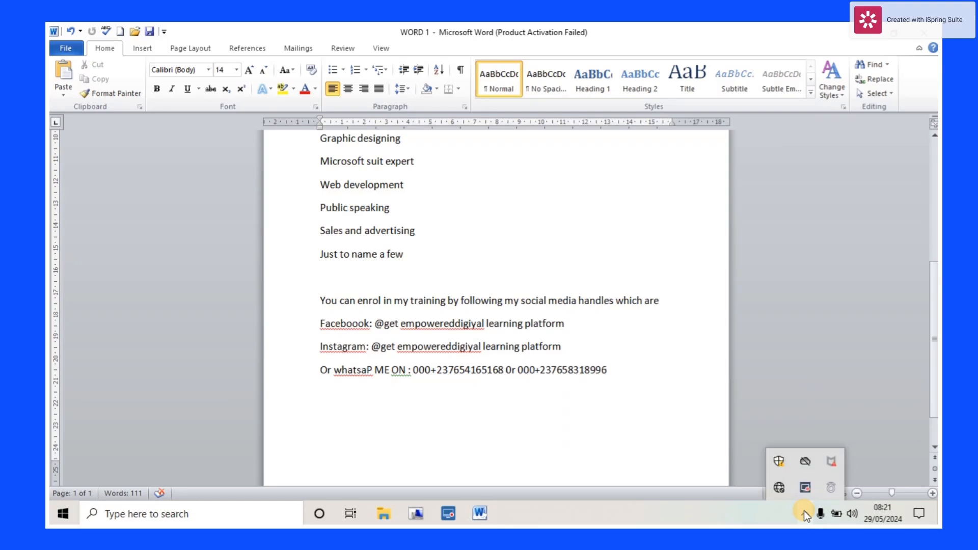
click(804, 492)
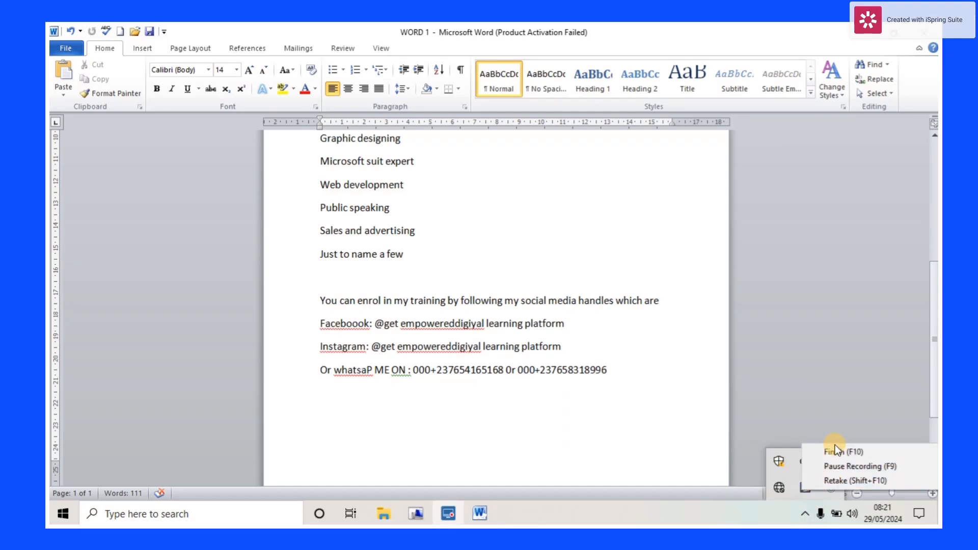